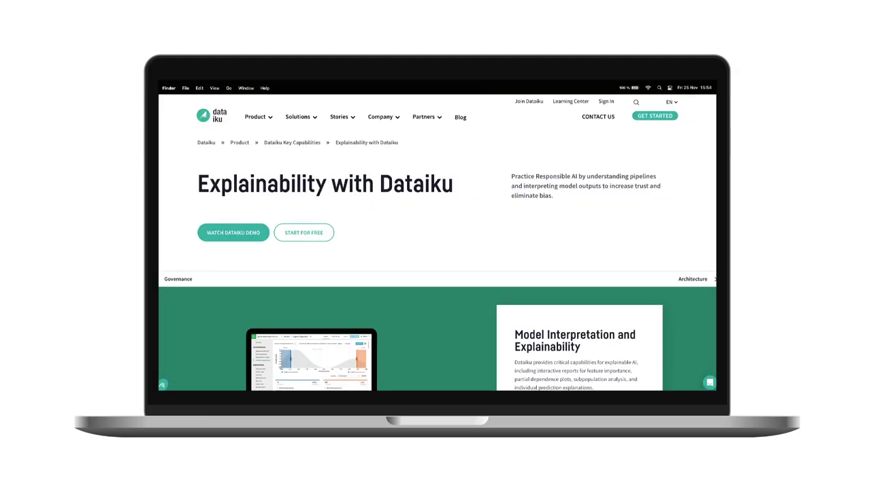
Step: Scroll the explainability page past What-if, Bias Detection and Prediction Explanations to Flow documentation
{"action": "scroll", "coordinate": [438, 244], "scroll_direction": "down", "scroll_amount": 5}
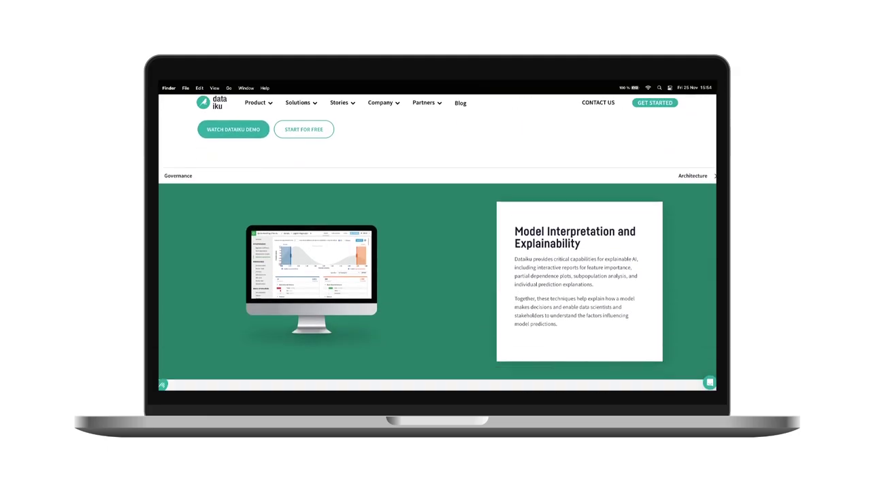
{"action": "scroll", "coordinate": [437, 244], "scroll_direction": "down", "scroll_amount": 5}
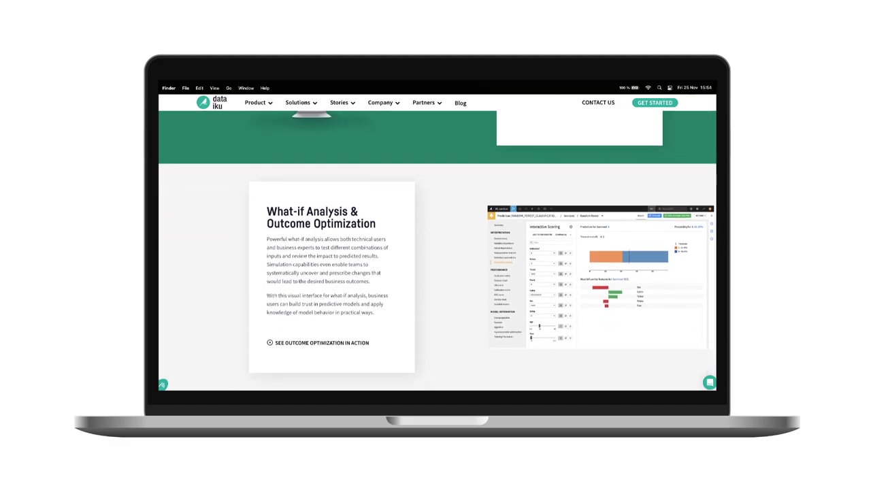
{"action": "scroll", "coordinate": [438, 243], "scroll_direction": "down", "scroll_amount": 5}
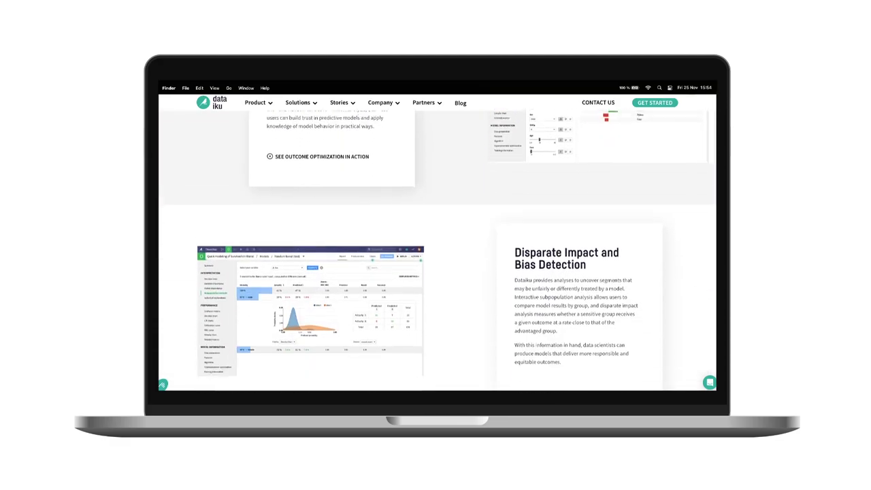
{"action": "scroll", "coordinate": [437, 243], "scroll_direction": "down", "scroll_amount": 5}
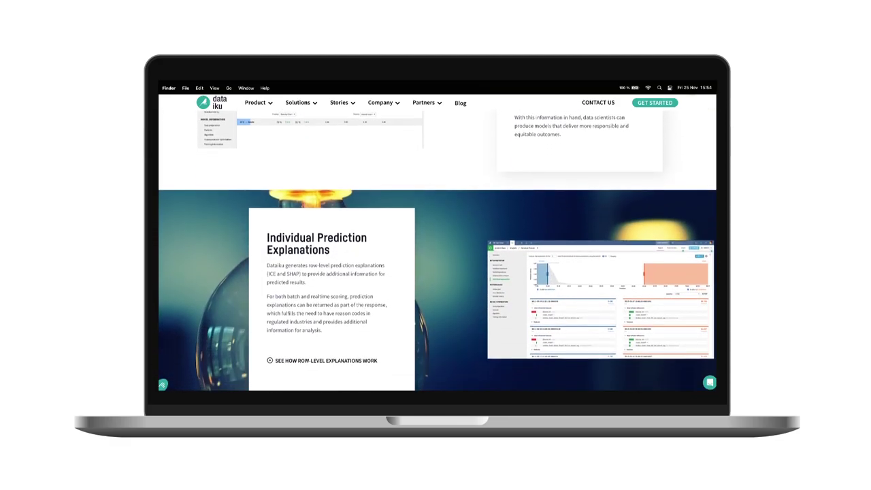
{"action": "scroll", "coordinate": [437, 244], "scroll_direction": "down", "scroll_amount": 1}
{"action": "scroll", "coordinate": [437, 243], "scroll_direction": "down", "scroll_amount": 5}
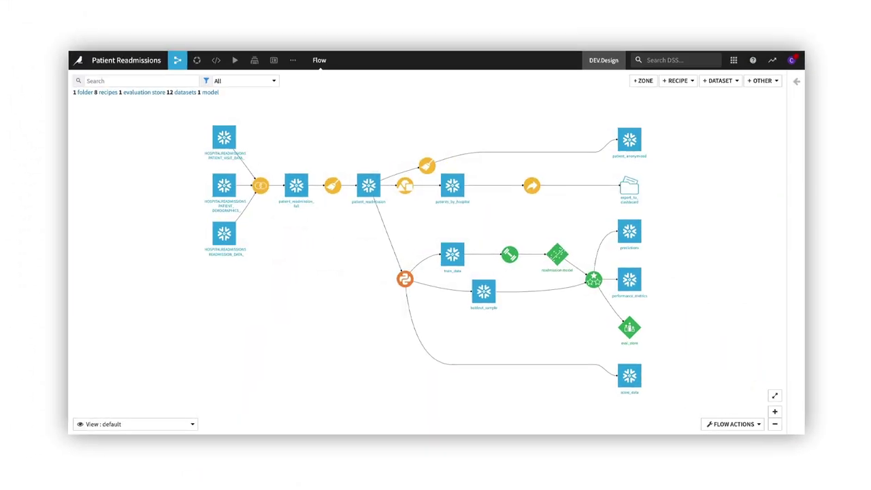
Step: Open the patient visit dataset from the Flow with Quick columns stats shown
{"action": "left_click", "coordinate": [233, 143]}
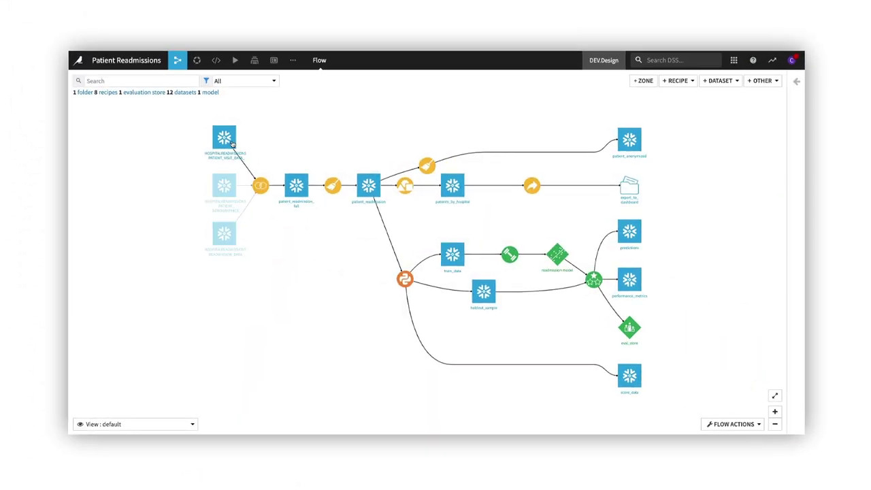
{"action": "double_click", "coordinate": [233, 143]}
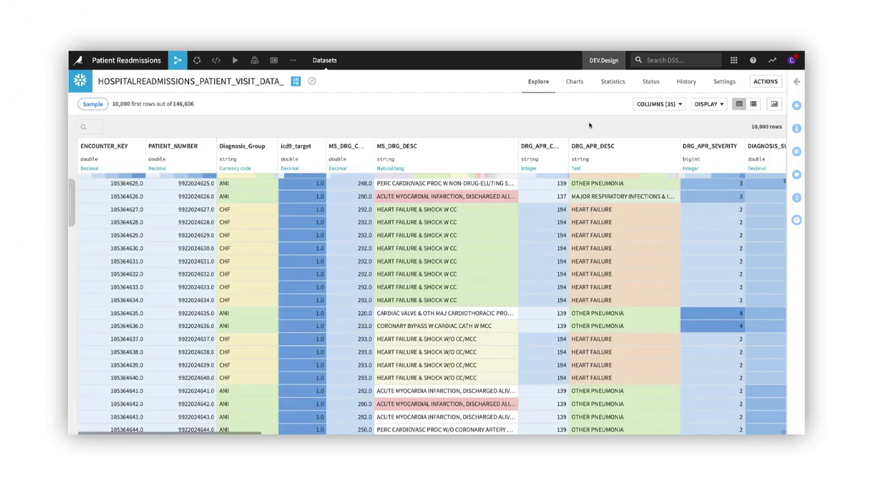
{"action": "left_click", "coordinate": [774, 104]}
{"action": "scroll", "coordinate": [781, 167], "scroll_direction": "down", "scroll_amount": 2}
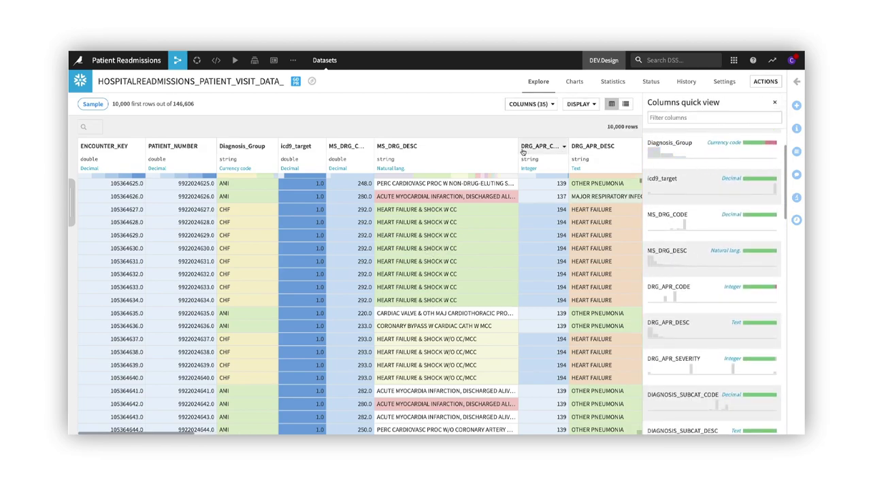
Step: Analyze the MS_DRG_DESC column's value distribution, then close the analysis
{"action": "left_click", "coordinate": [503, 161]}
{"action": "left_click", "coordinate": [503, 161]}
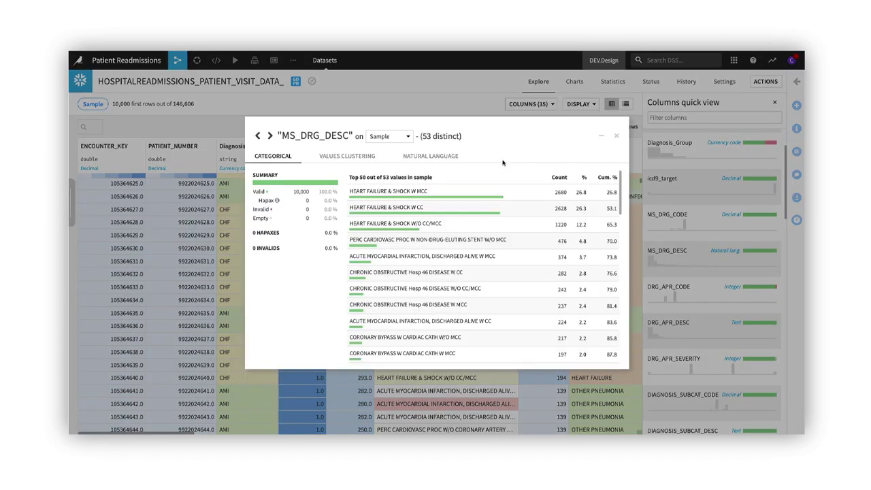
{"action": "scroll", "coordinate": [510, 219], "scroll_direction": "down", "scroll_amount": 5}
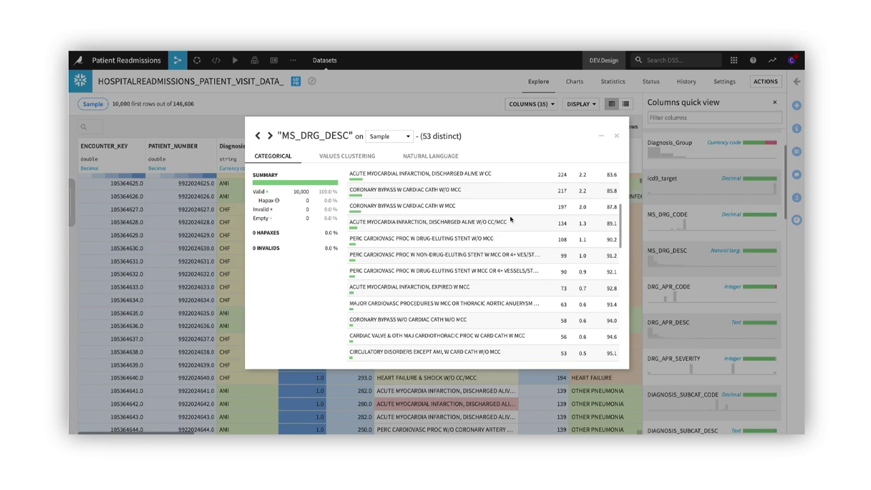
{"action": "left_click", "coordinate": [616, 136]}
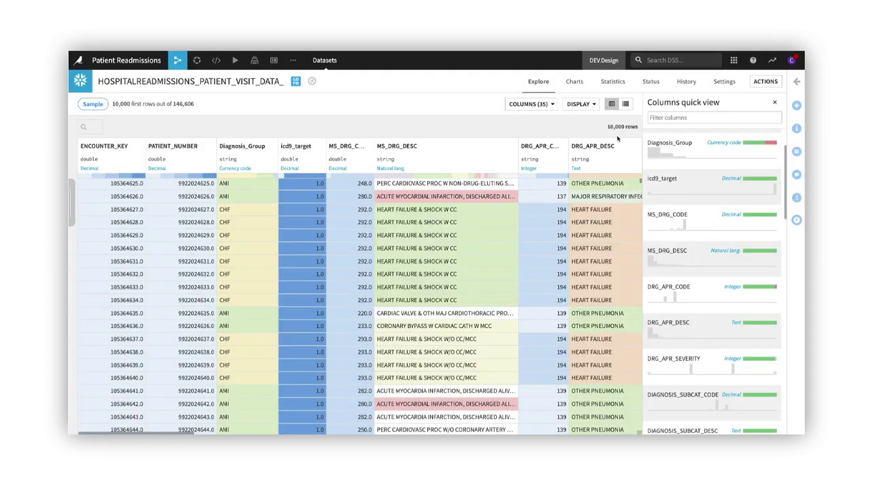
Step: Create the auto-suggested correlation matrix and top-10 univariate analysis cards on Readmissions_prepared
{"action": "left_click", "coordinate": [613, 82]}
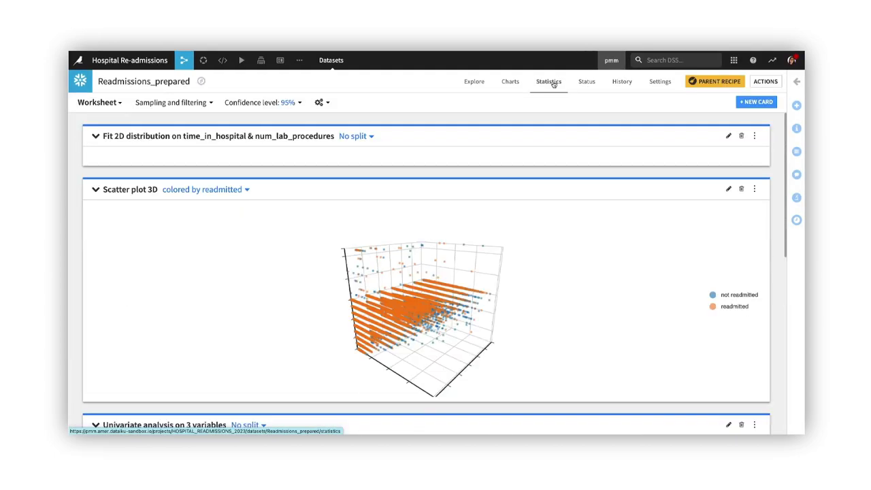
{"action": "left_click", "coordinate": [756, 102]}
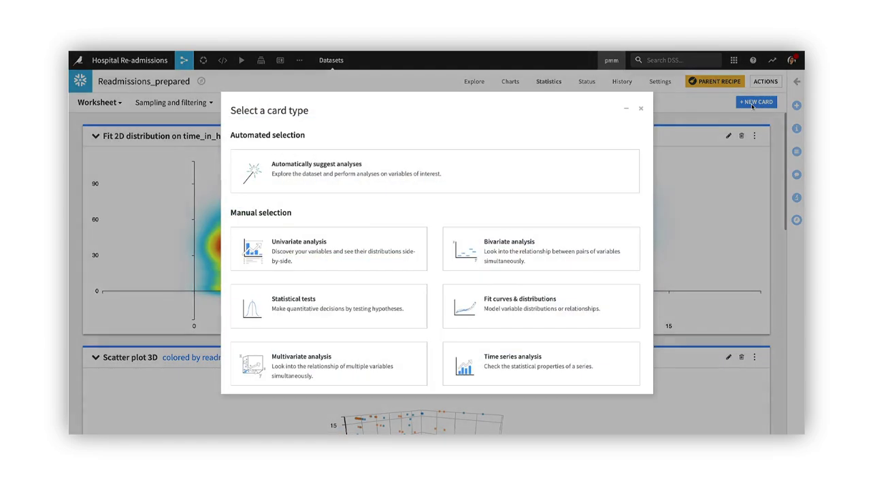
{"action": "left_click", "coordinate": [489, 176]}
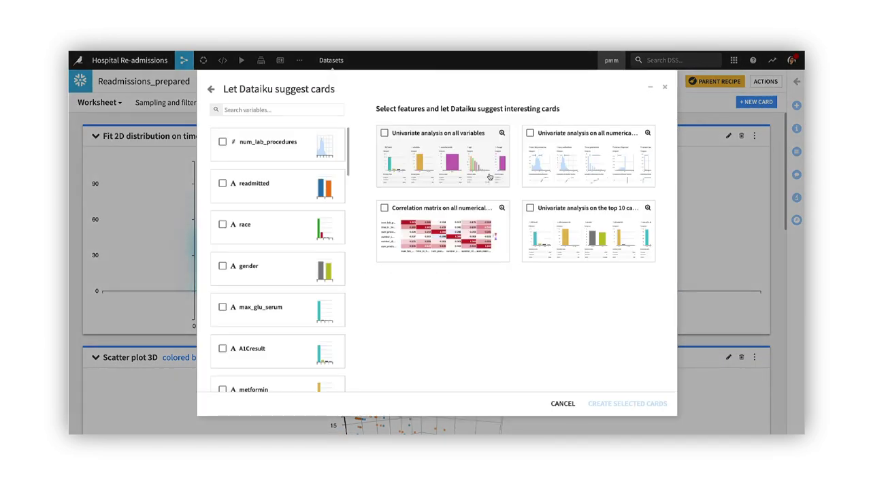
{"action": "left_click", "coordinate": [384, 208]}
{"action": "left_click", "coordinate": [530, 208]}
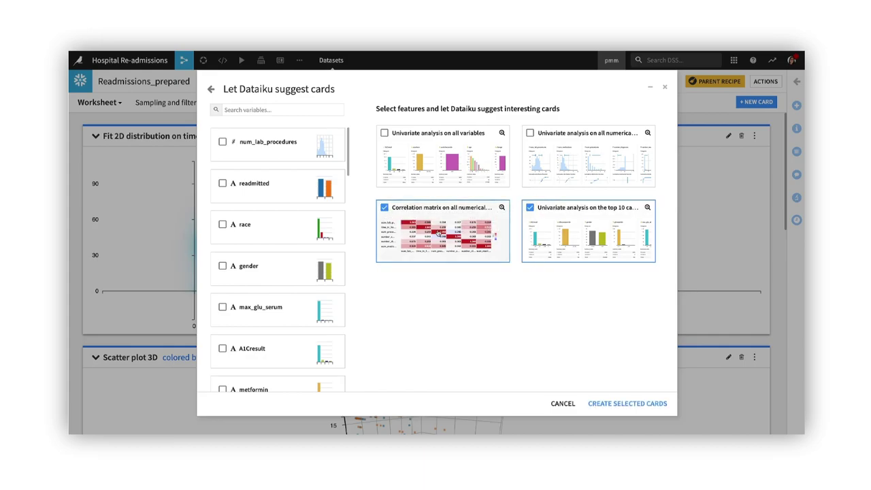
{"action": "left_click", "coordinate": [222, 225]}
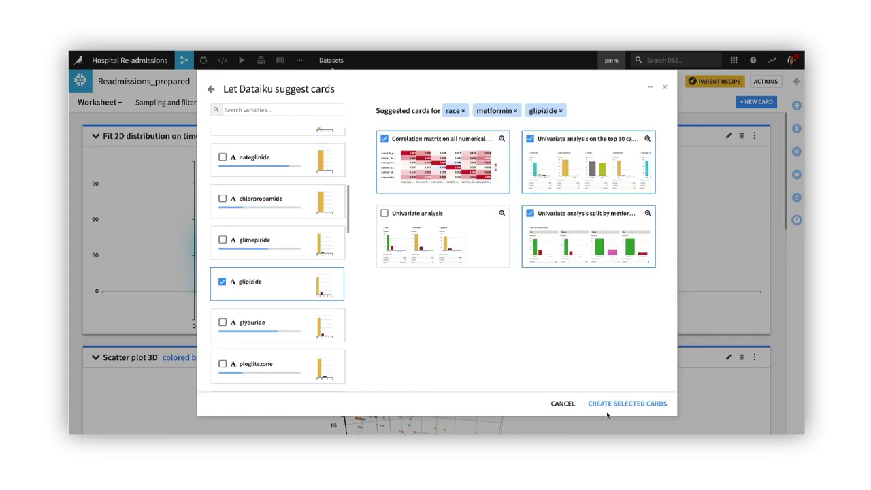
{"action": "left_click", "coordinate": [608, 406]}
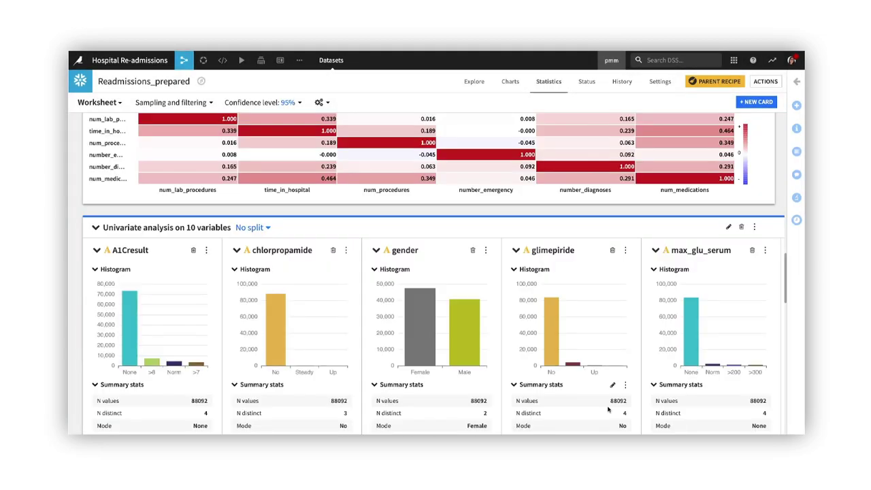
Step: Open the Patient Readmissions project summary and scroll through its wiki
{"action": "left_click", "coordinate": [151, 61]}
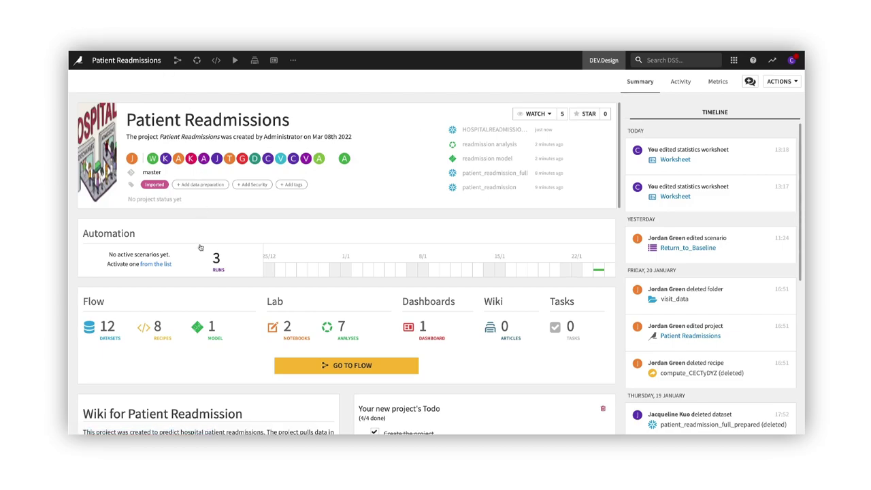
{"action": "scroll", "coordinate": [201, 247], "scroll_direction": "down", "scroll_amount": 10}
{"action": "scroll", "coordinate": [201, 248], "scroll_direction": "down", "scroll_amount": 3}
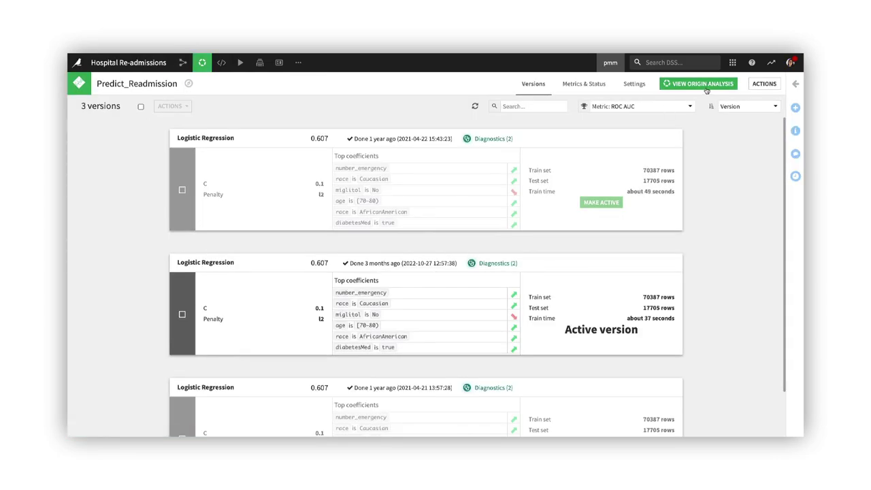
Step: Open the model's originating analysis at its Design Debugging settings with the Young Patients assertion
{"action": "left_click", "coordinate": [705, 87]}
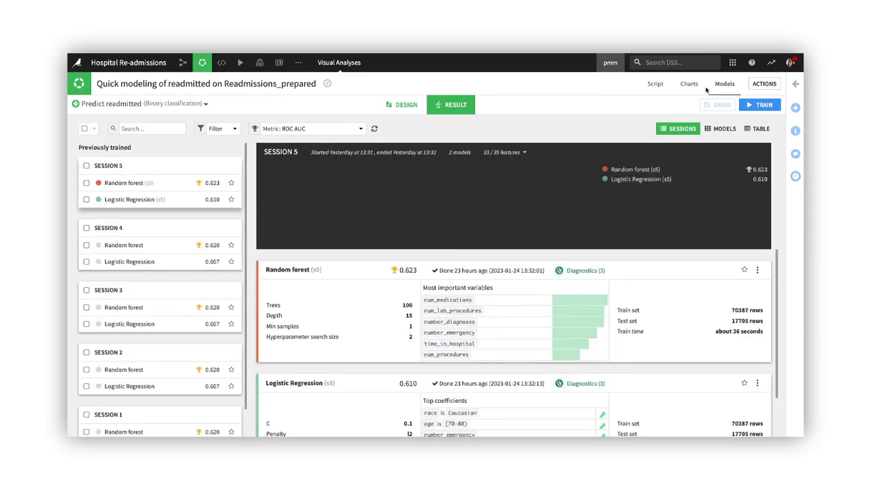
{"action": "left_click", "coordinate": [403, 108]}
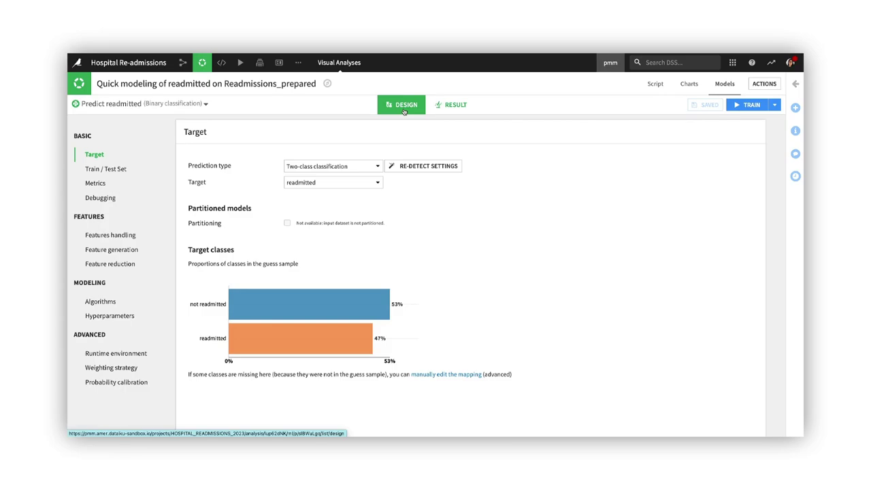
{"action": "left_click", "coordinate": [100, 198]}
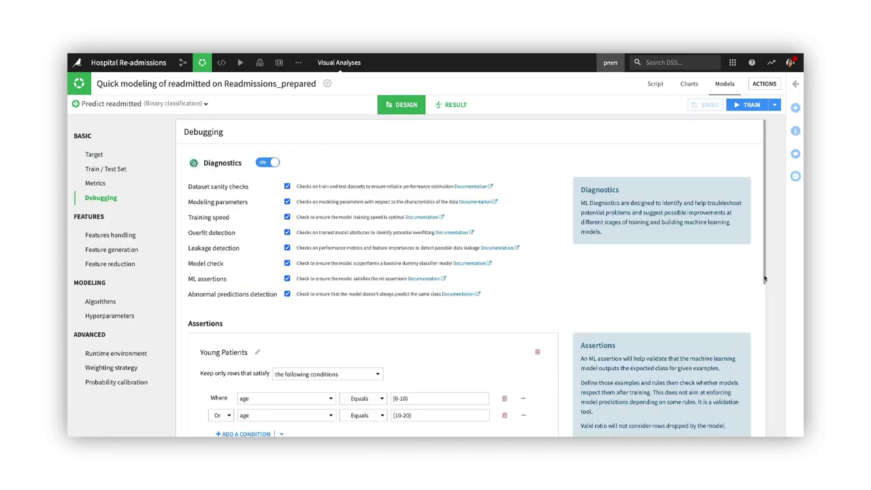
{"action": "scroll", "coordinate": [763, 304], "scroll_direction": "down", "scroll_amount": 2}
{"action": "left_click_drag", "start_coordinate": [763, 303], "coordinate": [766, 380]}
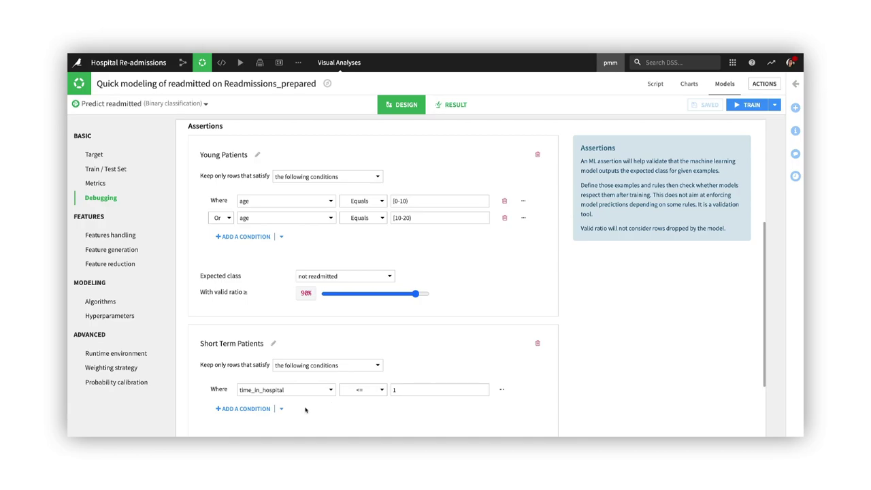
Step: Return to the Result tab to view the trained sessions and their ROC AUC scores
{"action": "left_click", "coordinate": [281, 409]}
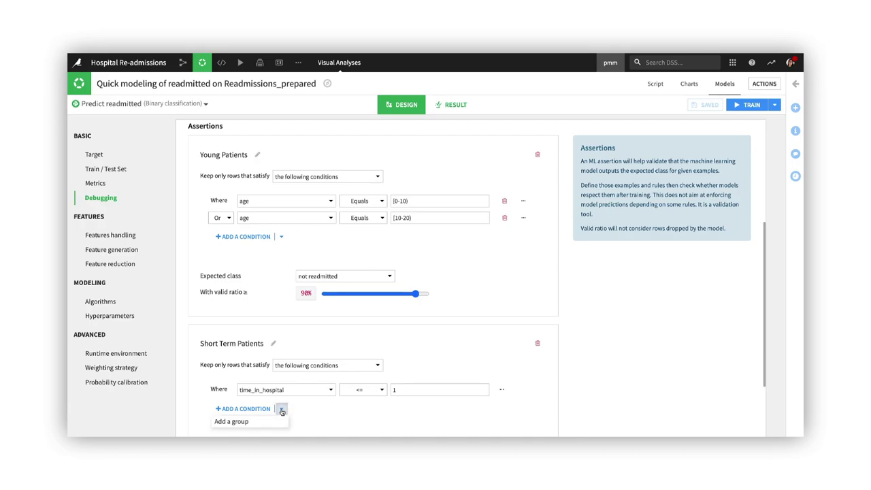
{"action": "left_click", "coordinate": [281, 410]}
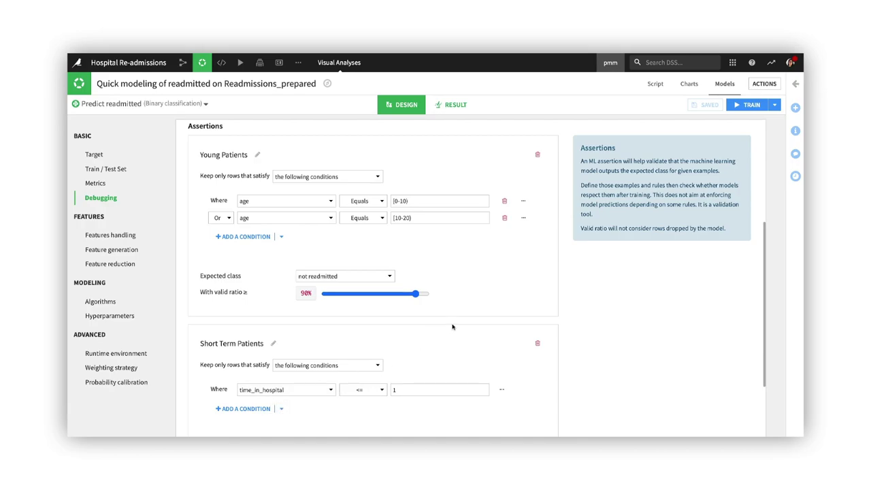
{"action": "scroll", "coordinate": [452, 326], "scroll_direction": "up", "scroll_amount": 3}
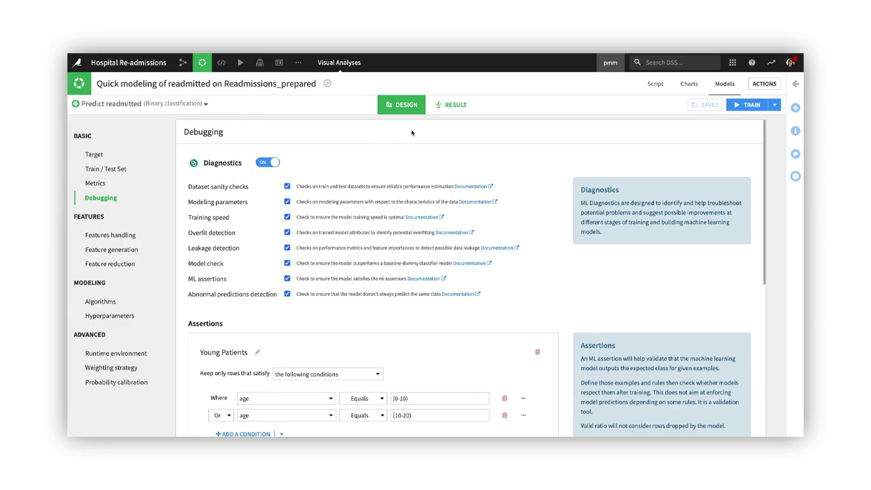
{"action": "left_click", "coordinate": [447, 109]}
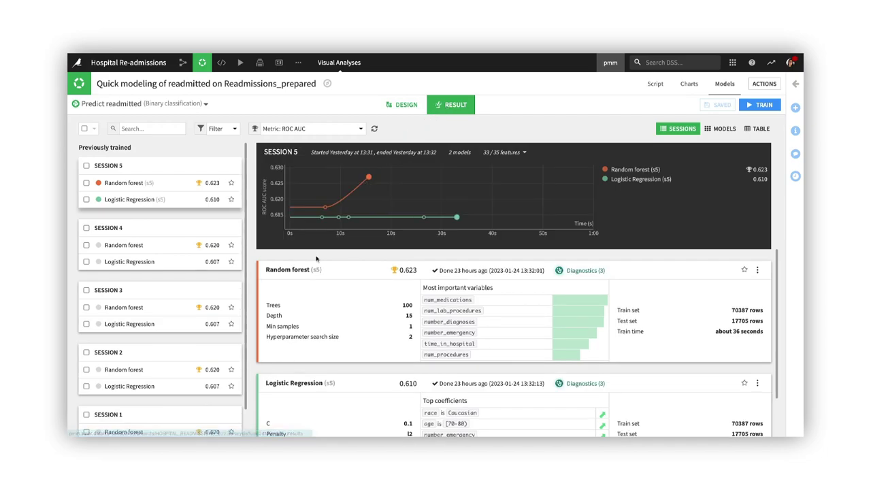
Step: Open Random forest (s5)'s metrics and assertions, then its training information diagnostics
{"action": "left_click", "coordinate": [306, 270]}
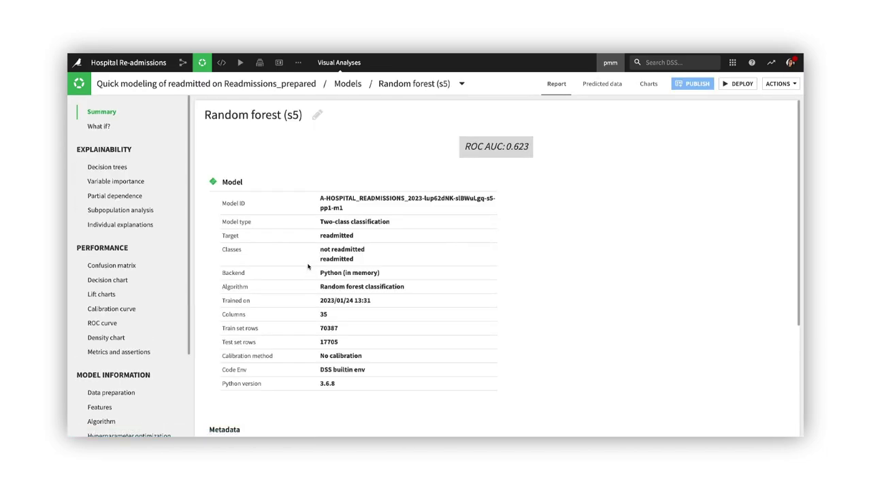
{"action": "left_click", "coordinate": [139, 352]}
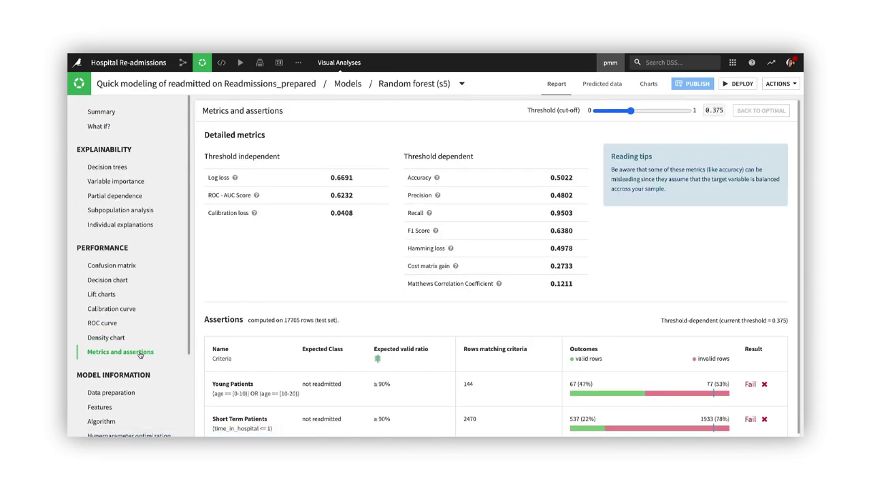
{"action": "scroll", "coordinate": [501, 395], "scroll_direction": "down", "scroll_amount": 1}
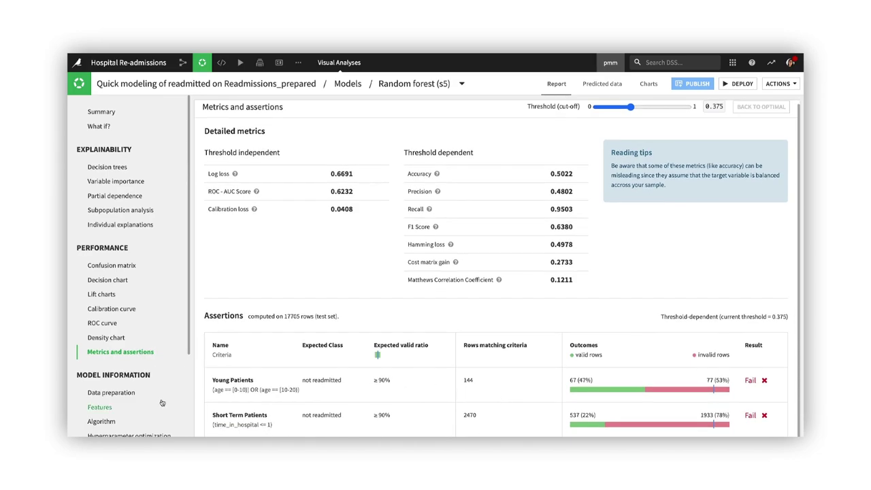
{"action": "scroll", "coordinate": [156, 385], "scroll_direction": "down", "scroll_amount": 3}
{"action": "left_click", "coordinate": [139, 346]}
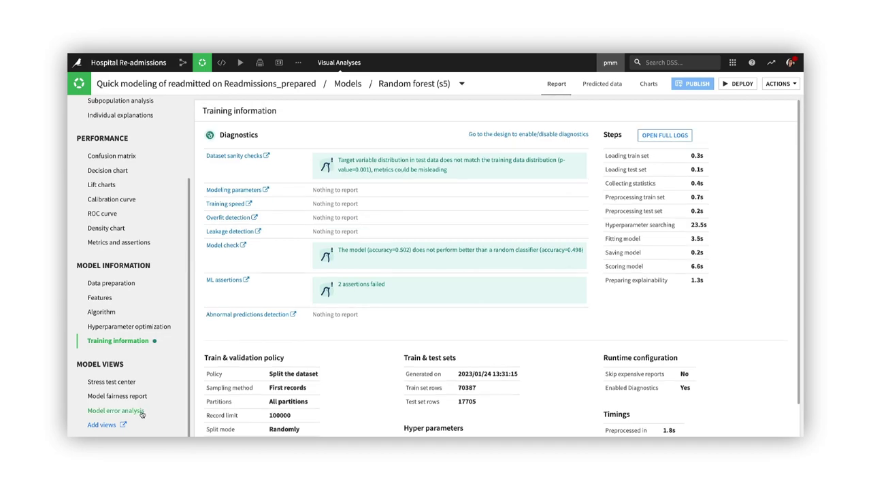
Step: Show the model error analysis tree, select its root node and browse its feature distributions
{"action": "left_click", "coordinate": [116, 411]}
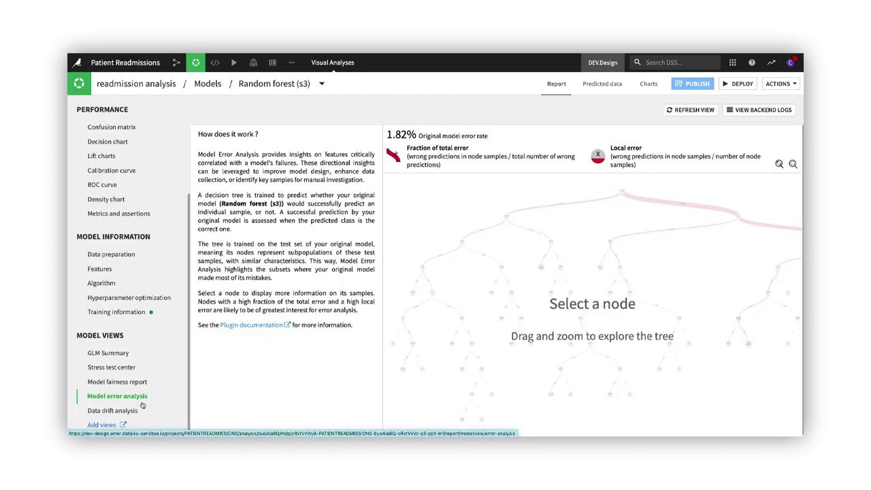
{"action": "left_click", "coordinate": [623, 193]}
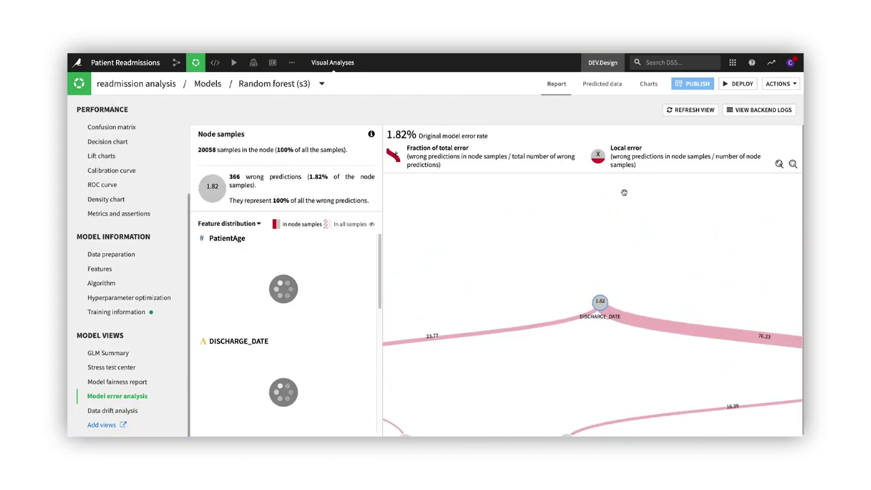
{"action": "left_click_drag", "start_coordinate": [637, 380], "coordinate": [539, 256]}
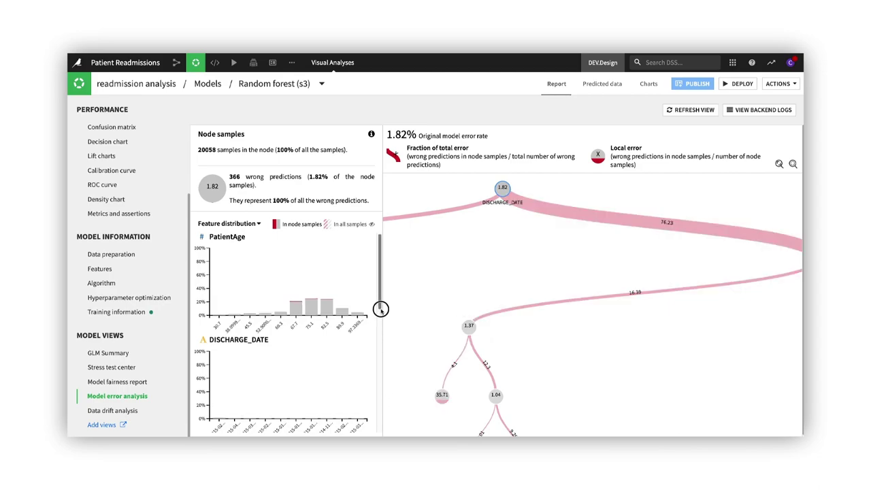
{"action": "left_click_drag", "start_coordinate": [381, 311], "coordinate": [383, 412]}
{"action": "left_click_drag", "start_coordinate": [188, 284], "coordinate": [191, 188]}
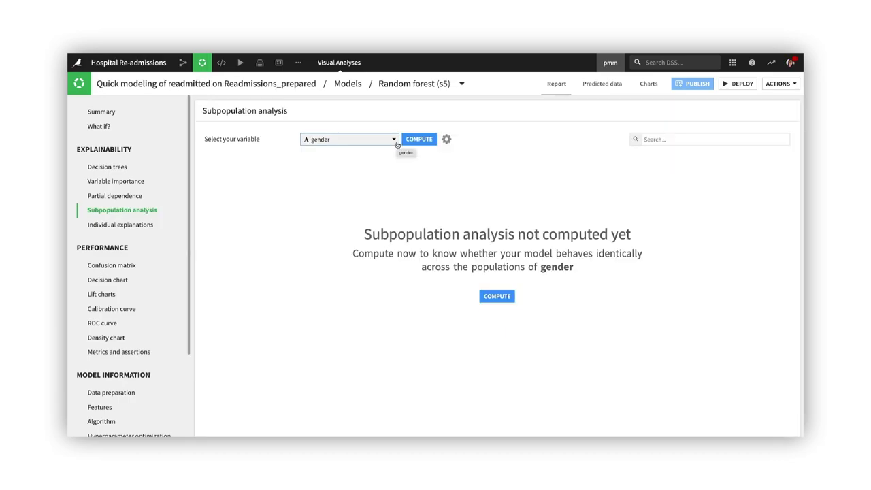
Step: Compute the subpopulation analysis by race and expand AfricanAmerican's density chart and confusion matrix
{"action": "left_click", "coordinate": [394, 140]}
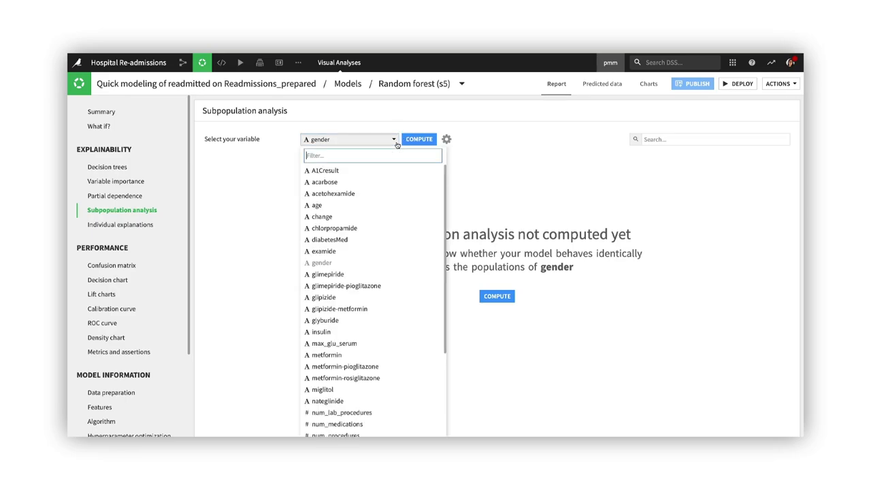
{"action": "scroll", "coordinate": [398, 229], "scroll_direction": "down", "scroll_amount": 1}
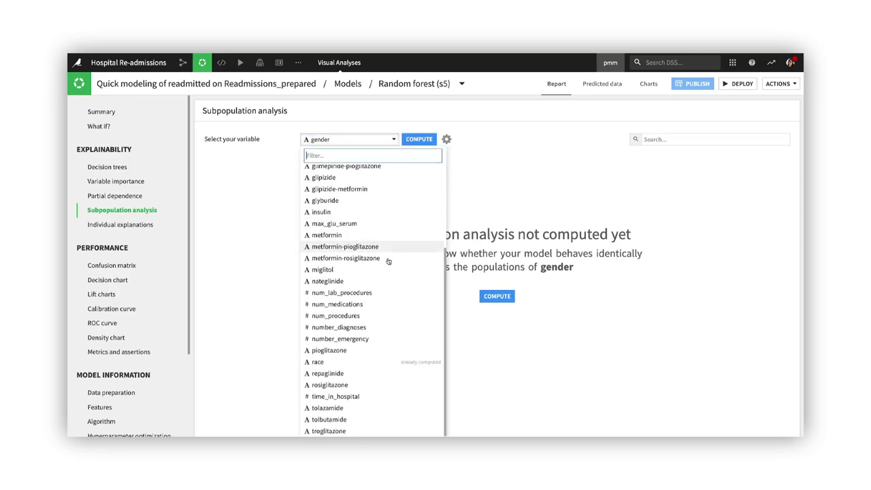
{"action": "left_click", "coordinate": [356, 362]}
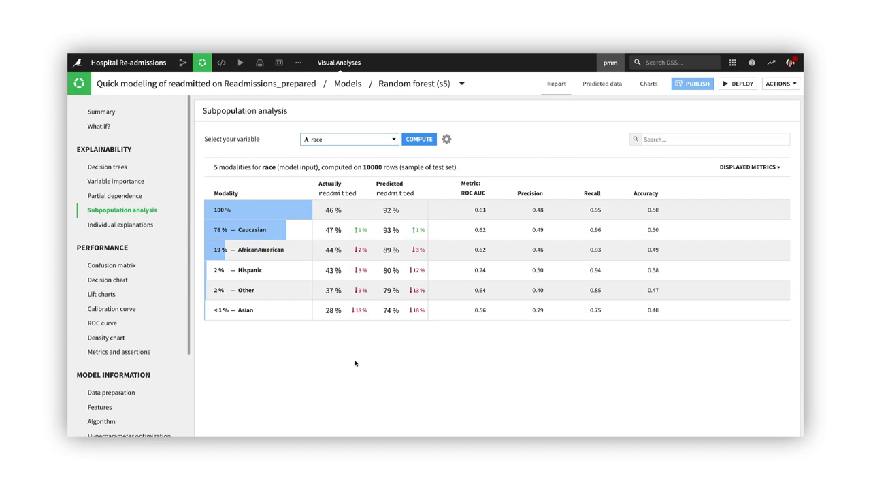
{"action": "left_click", "coordinate": [296, 258]}
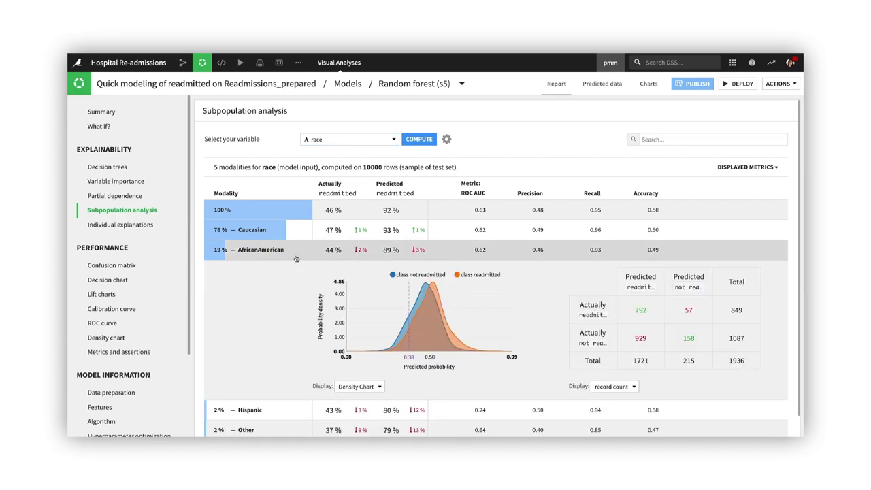
{"action": "scroll", "coordinate": [354, 340], "scroll_direction": "down", "scroll_amount": 1}
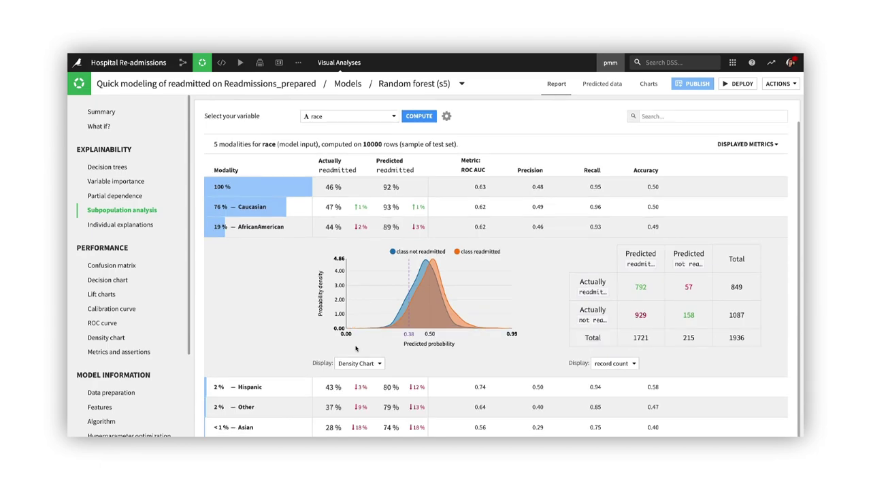
{"action": "left_click_drag", "start_coordinate": [191, 316], "coordinate": [188, 404]}
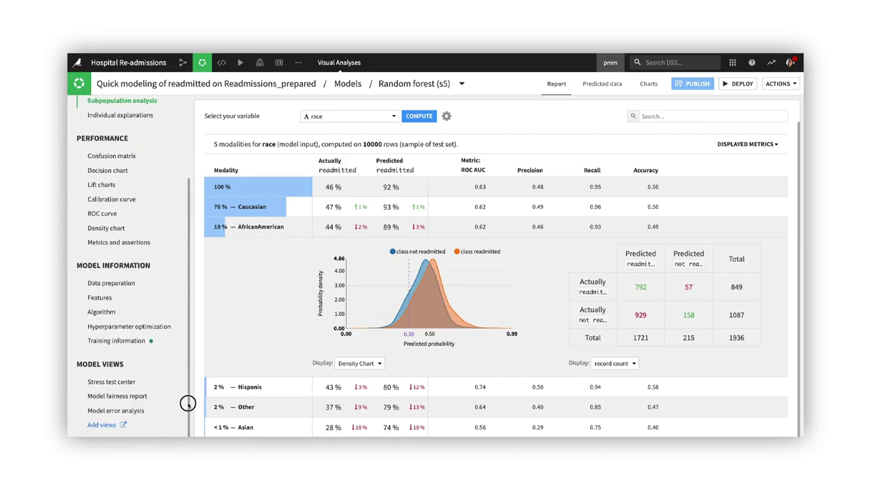
Step: Compute fairness for race, group AfricanAmerican, positive outcome not readmitted, and review Demographic Parity
{"action": "left_click", "coordinate": [121, 400]}
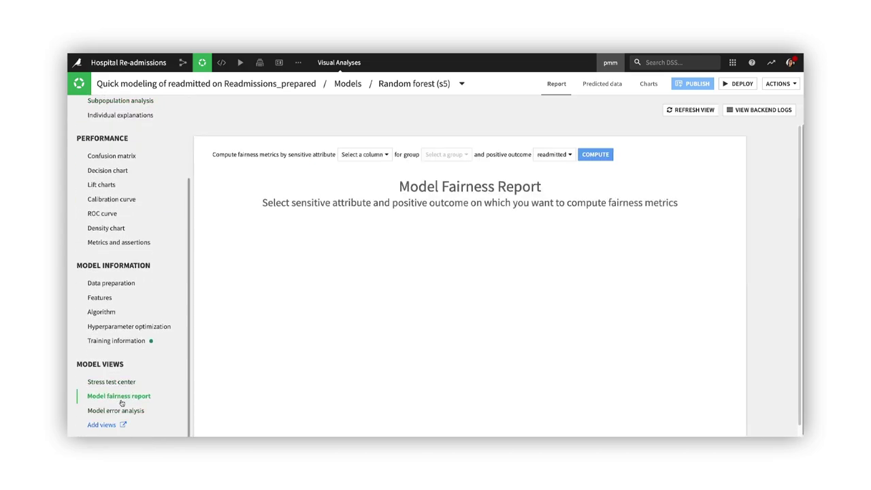
{"action": "left_click", "coordinate": [390, 160]}
{"action": "scroll", "coordinate": [389, 178], "scroll_direction": "down", "scroll_amount": 5}
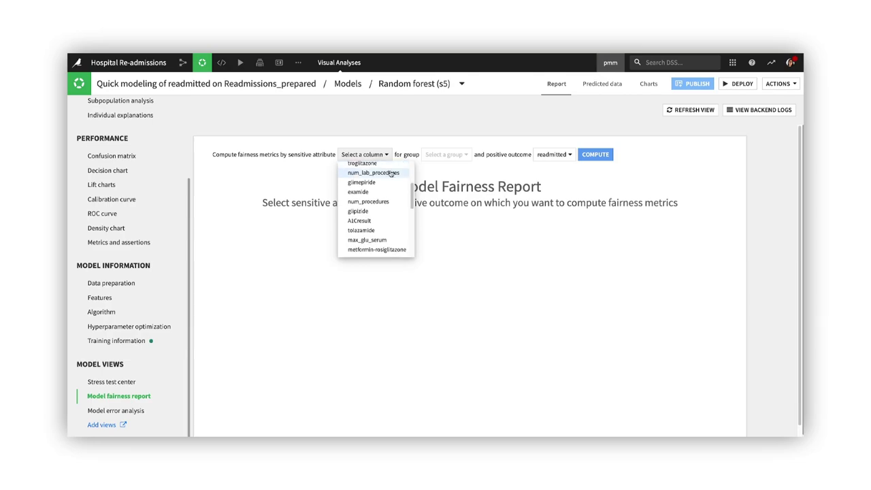
{"action": "left_click", "coordinate": [391, 180]}
{"action": "left_click", "coordinate": [415, 155]}
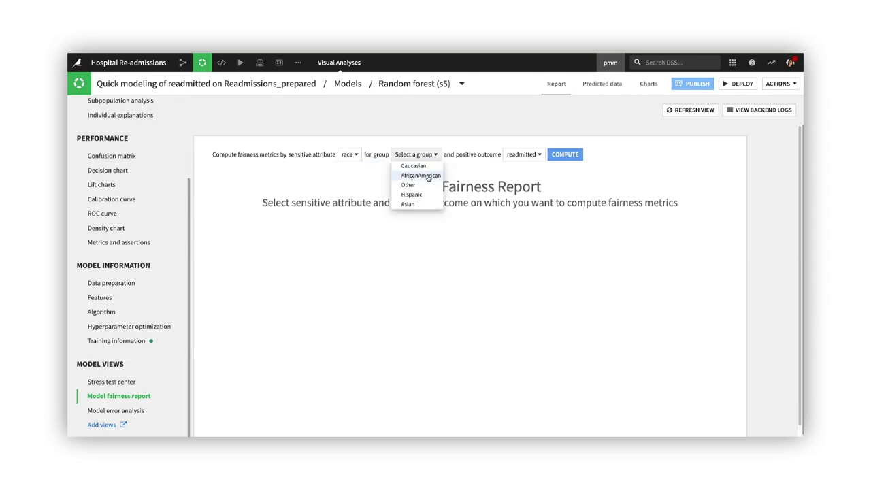
{"action": "left_click", "coordinate": [417, 177]}
{"action": "left_click", "coordinate": [536, 155]}
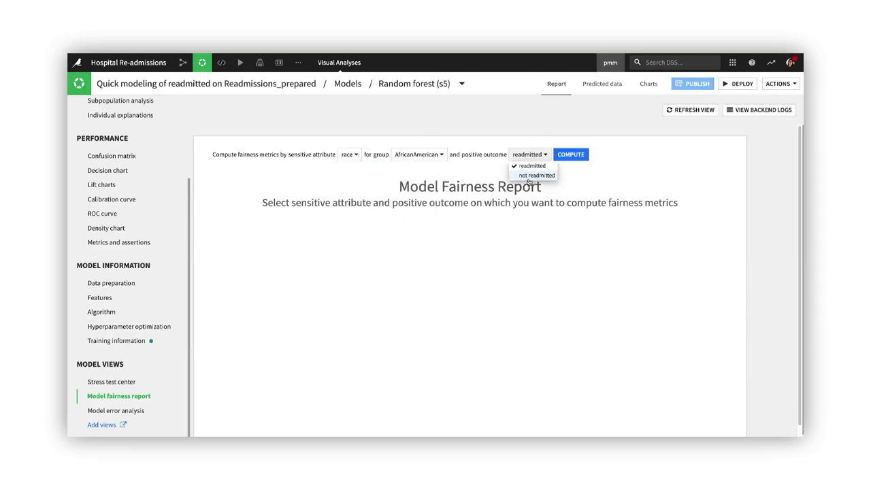
{"action": "left_click", "coordinate": [527, 178]}
{"action": "left_click", "coordinate": [584, 155]}
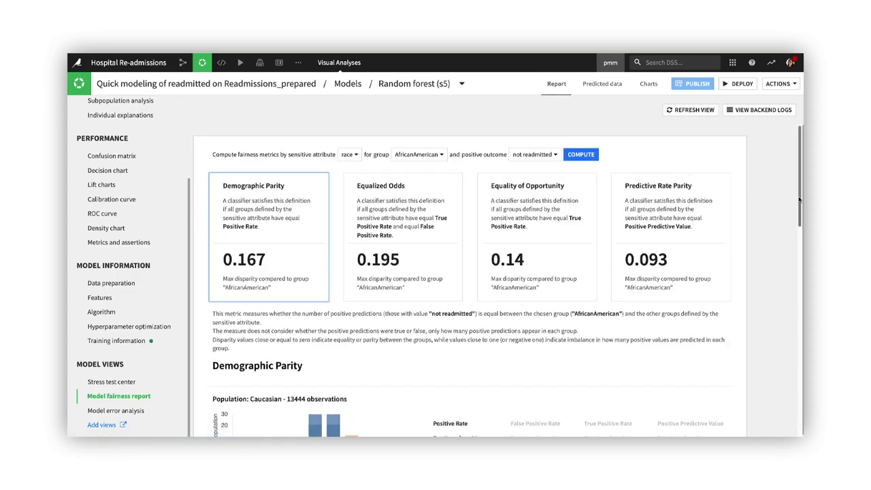
{"action": "left_click_drag", "start_coordinate": [799, 200], "coordinate": [797, 369]}
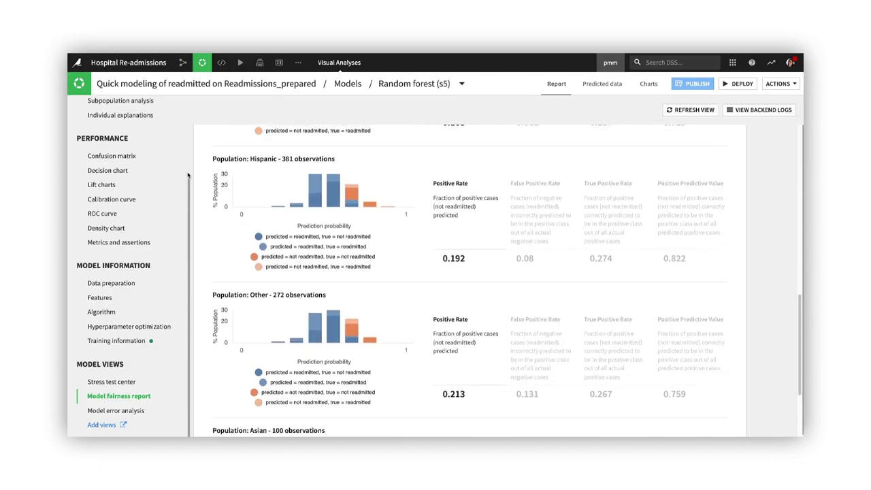
{"action": "scroll", "coordinate": [188, 174], "scroll_direction": "up", "scroll_amount": 3}
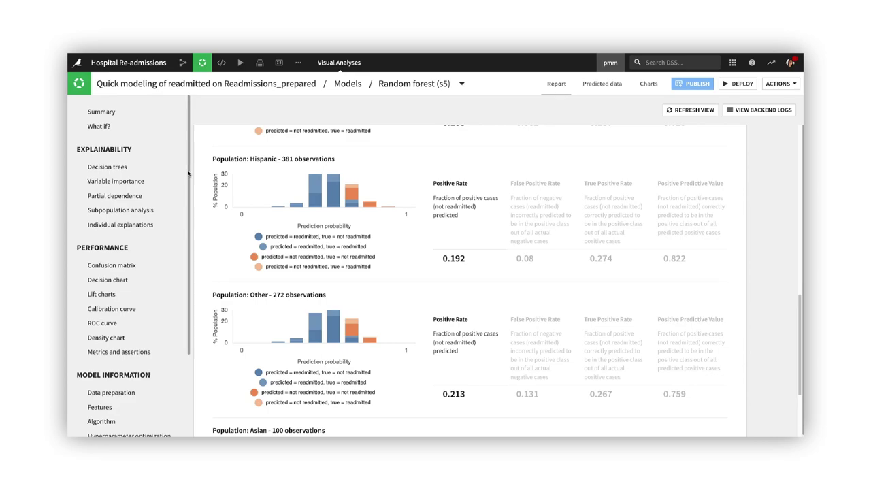
Step: View Shapley variable importance, then the feature effects and feature dependence plots
{"action": "left_click", "coordinate": [136, 181]}
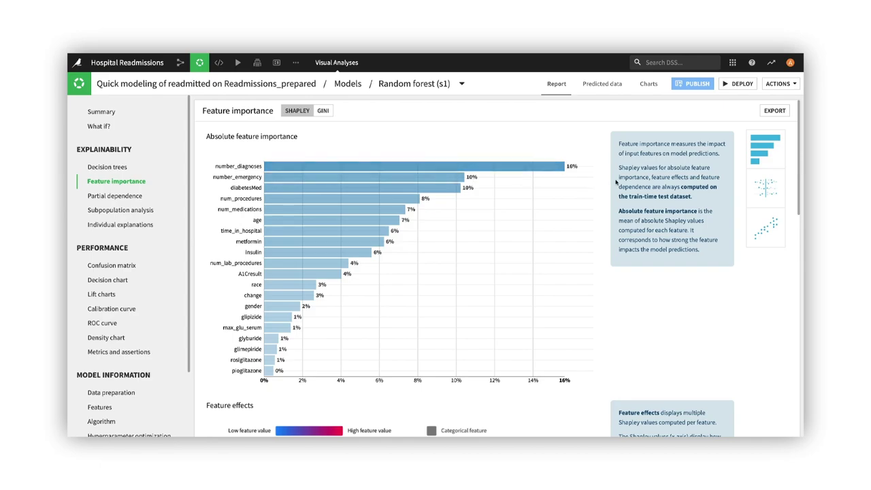
{"action": "left_click", "coordinate": [769, 188]}
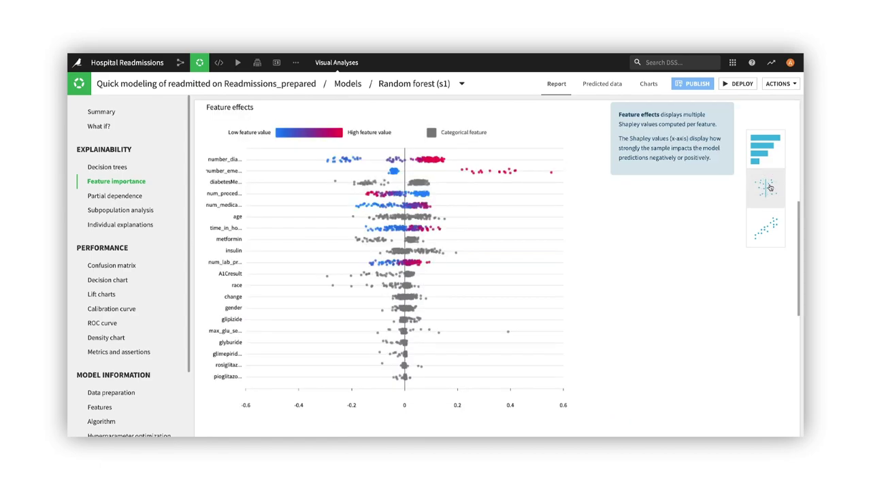
{"action": "left_click", "coordinate": [772, 235]}
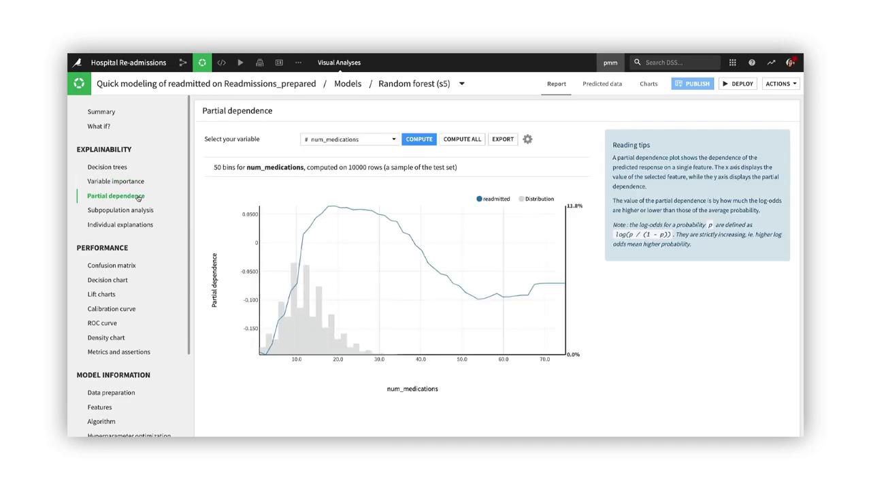
{"action": "left_click", "coordinate": [393, 139]}
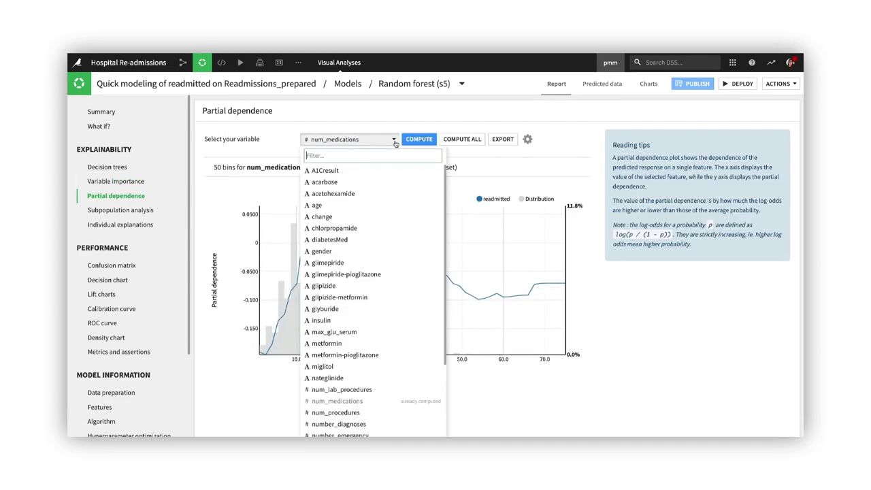
{"action": "left_click", "coordinate": [394, 140]}
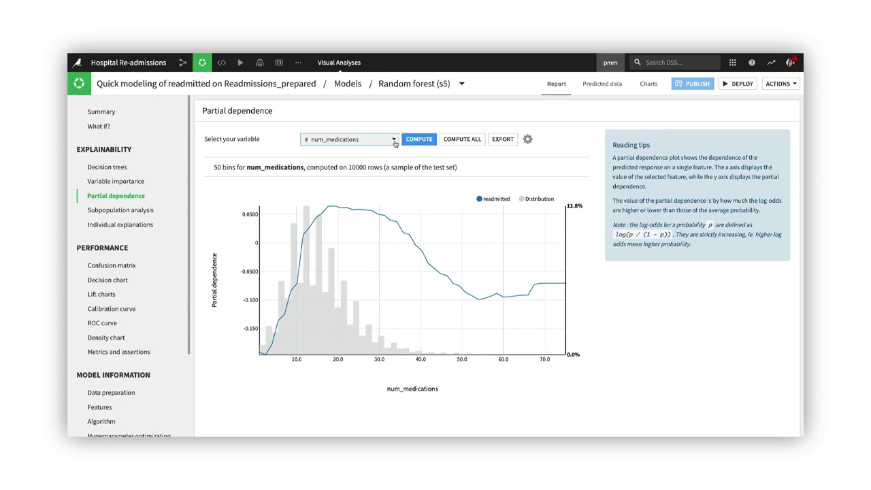
{"action": "mouse_move", "coordinate": [277, 320]}
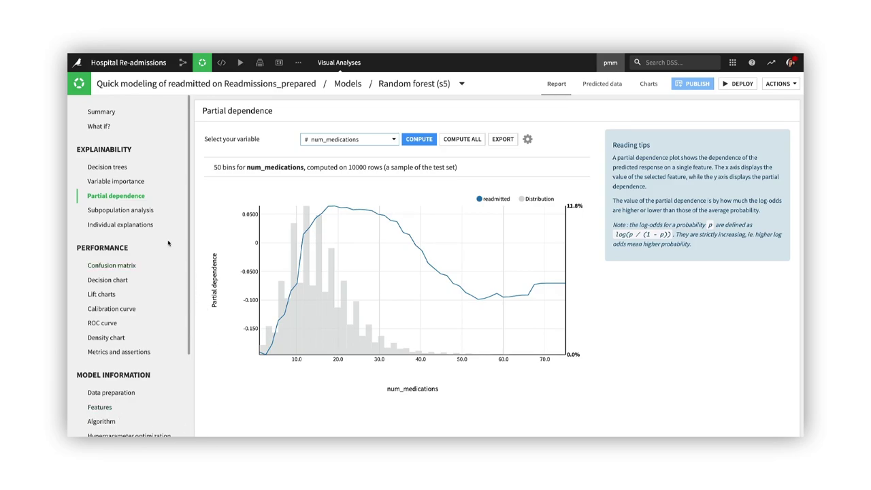
Step: Show individual explanations for the 12 lowest and 12 highest readmission probabilities, from 0.222 to 0.841
{"action": "left_click", "coordinate": [121, 225]}
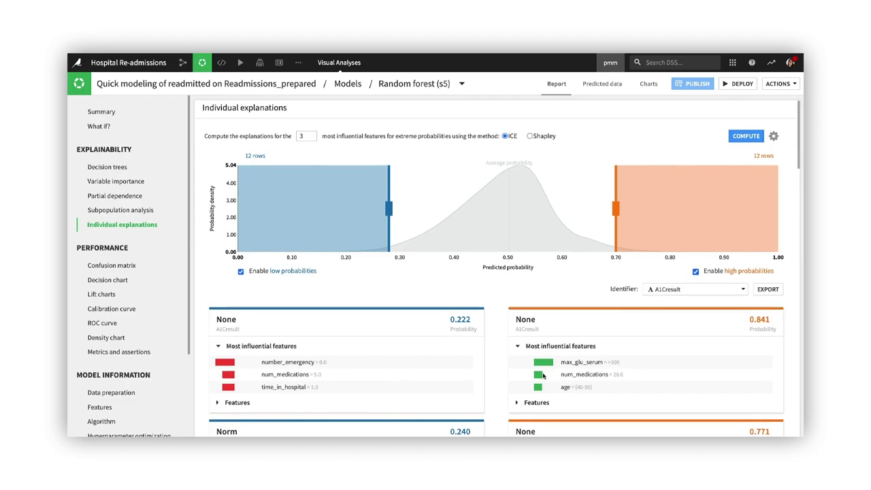
{"action": "scroll", "coordinate": [543, 376], "scroll_direction": "down", "scroll_amount": 3}
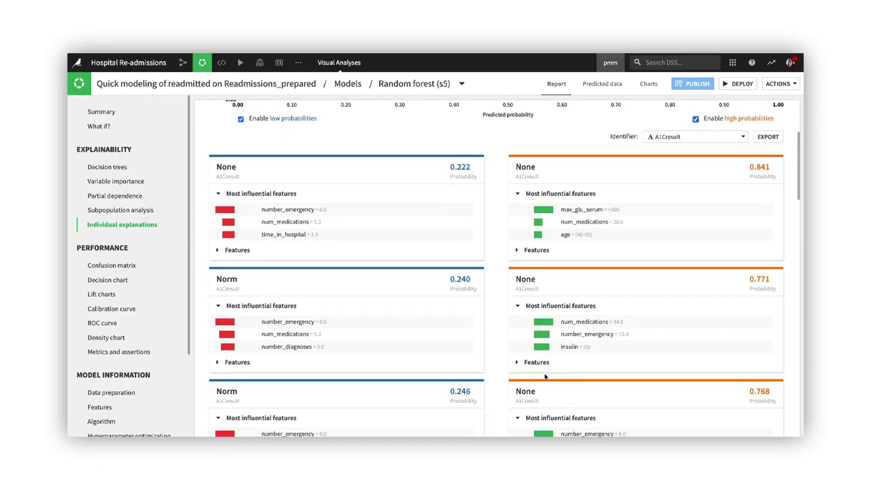
{"action": "scroll", "coordinate": [545, 376], "scroll_direction": "down", "scroll_amount": 2}
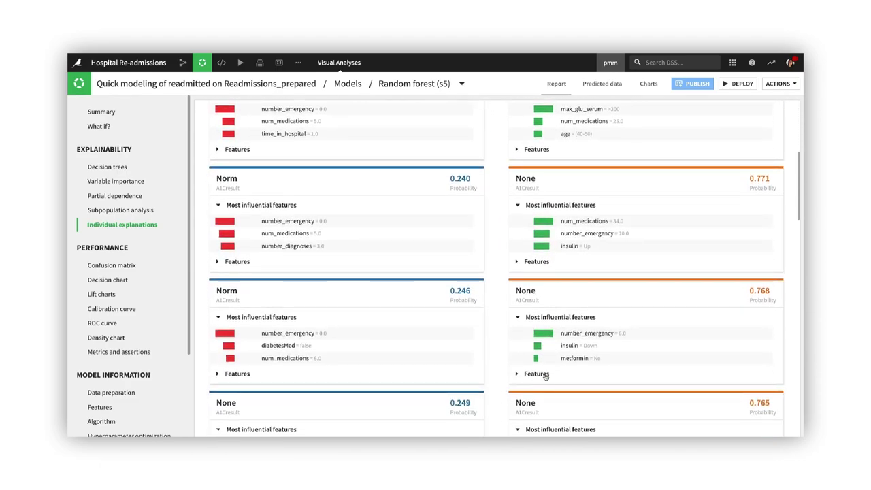
{"action": "scroll", "coordinate": [545, 376], "scroll_direction": "up", "scroll_amount": 5}
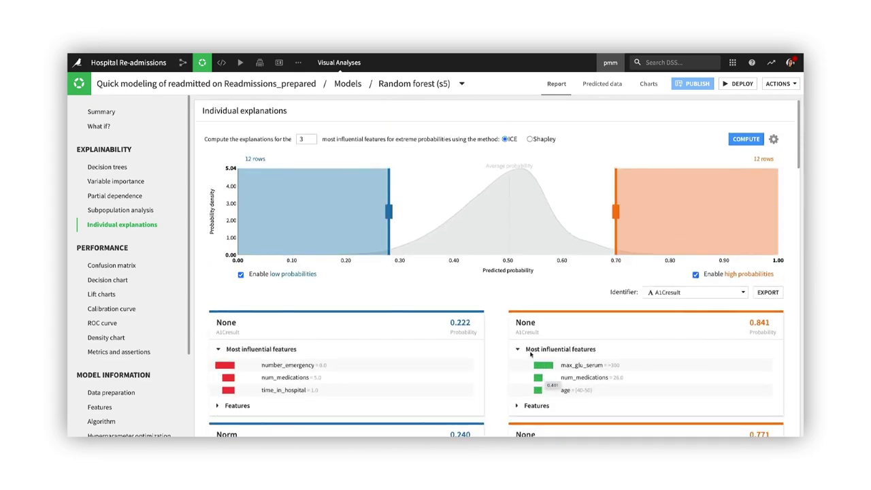
Step: In What if?, set the patient to 10 medications, 6 emergency visits and 6 days in hospital
{"action": "left_click", "coordinate": [102, 126]}
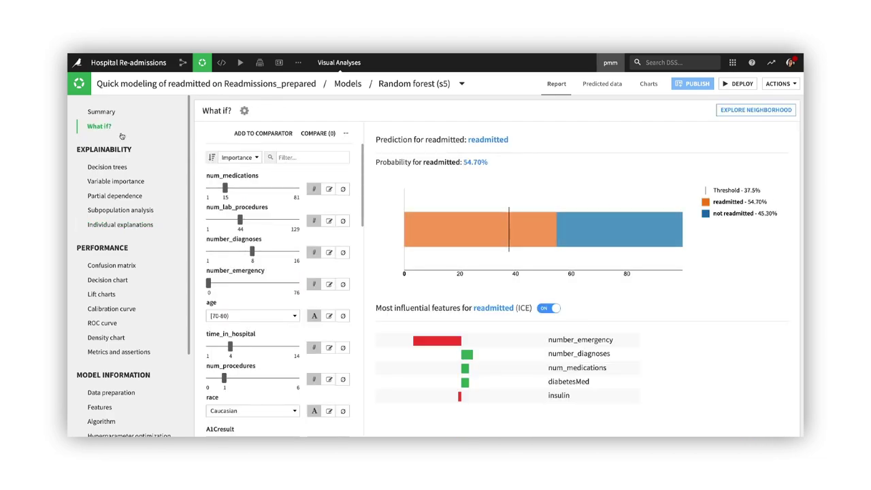
{"action": "left_click_drag", "start_coordinate": [225, 189], "coordinate": [219, 191]}
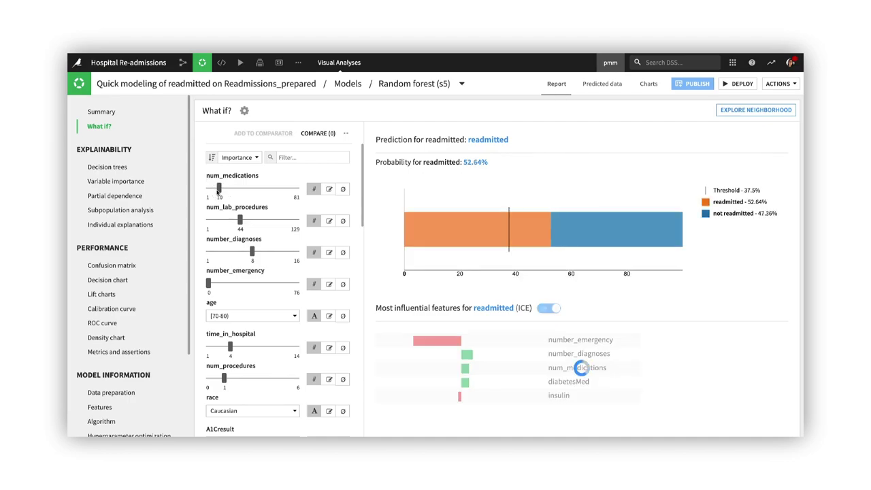
{"action": "left_click_drag", "start_coordinate": [208, 283], "coordinate": [215, 282]}
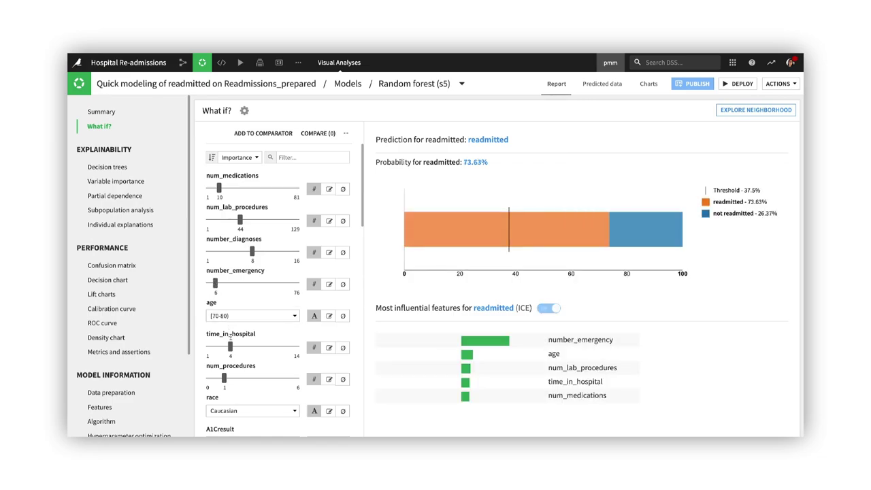
{"action": "left_click_drag", "start_coordinate": [230, 347], "coordinate": [244, 347]}
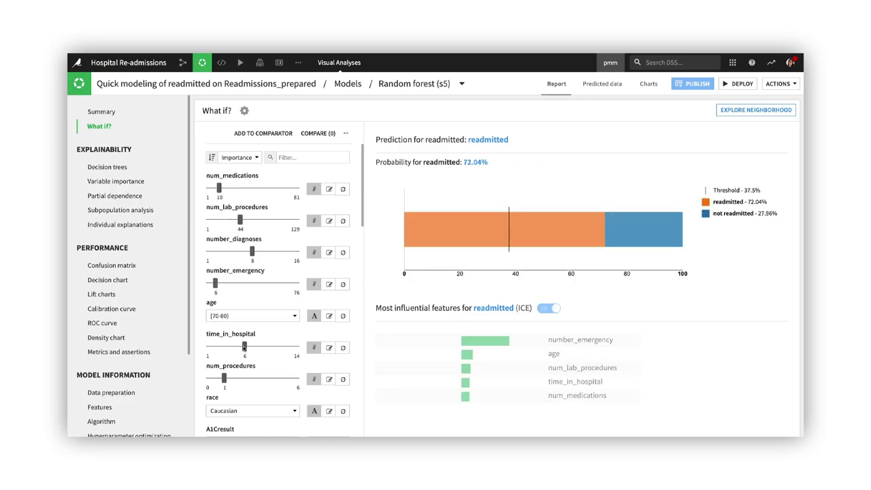
Step: Compute counterfactual explanations for this patient via Explore Neighborhood
{"action": "mouse_move", "coordinate": [464, 217]}
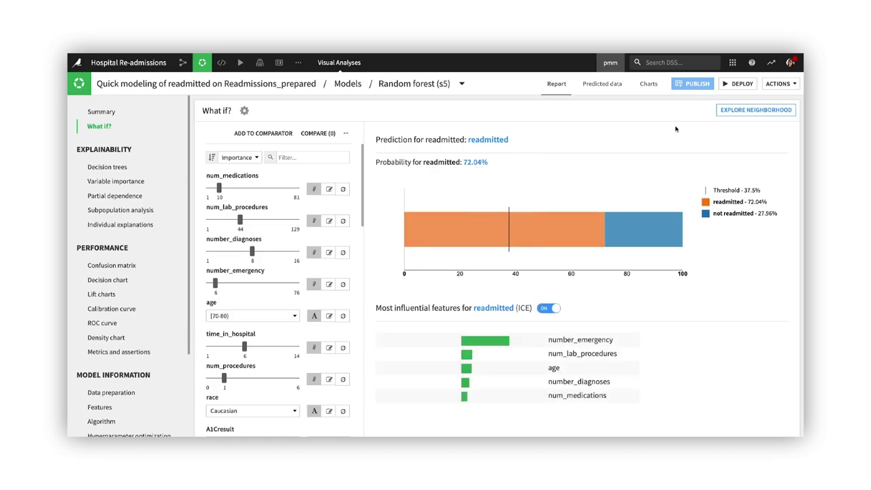
{"action": "left_click", "coordinate": [749, 110]}
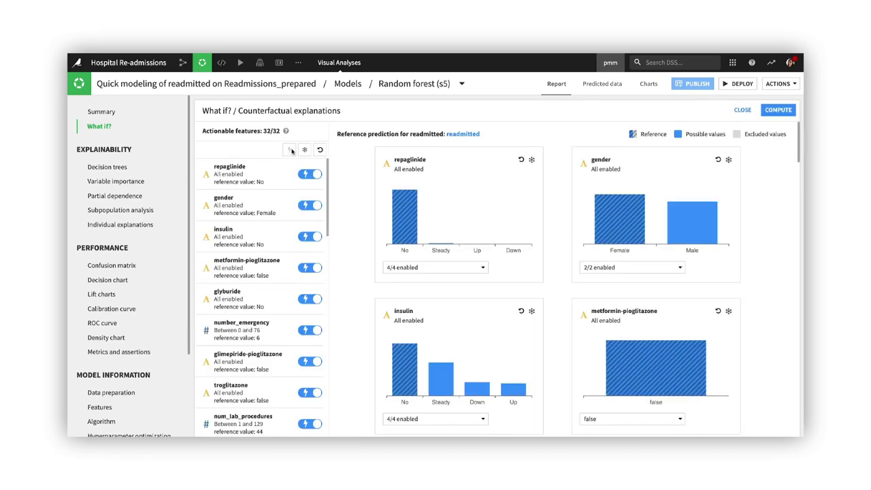
{"action": "left_click", "coordinate": [778, 110]}
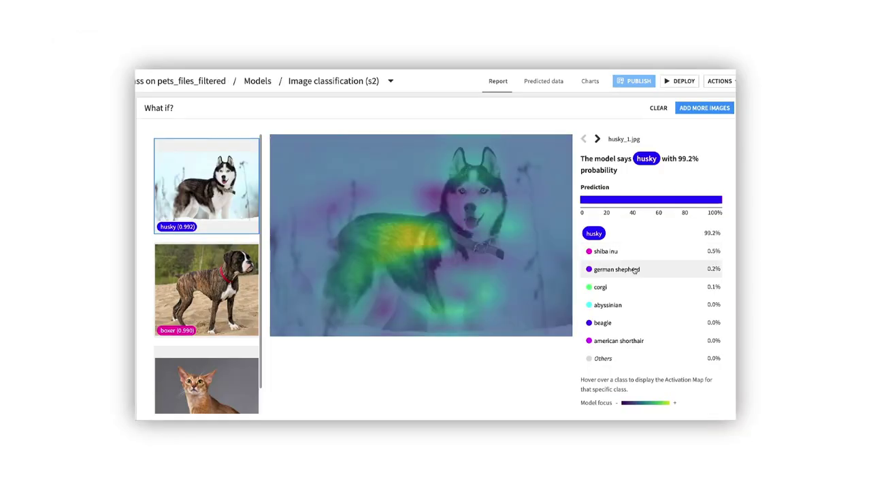
Step: View the classifier's prediction for the boxer image, then the abyssinian cat image
{"action": "left_click", "coordinate": [243, 321]}
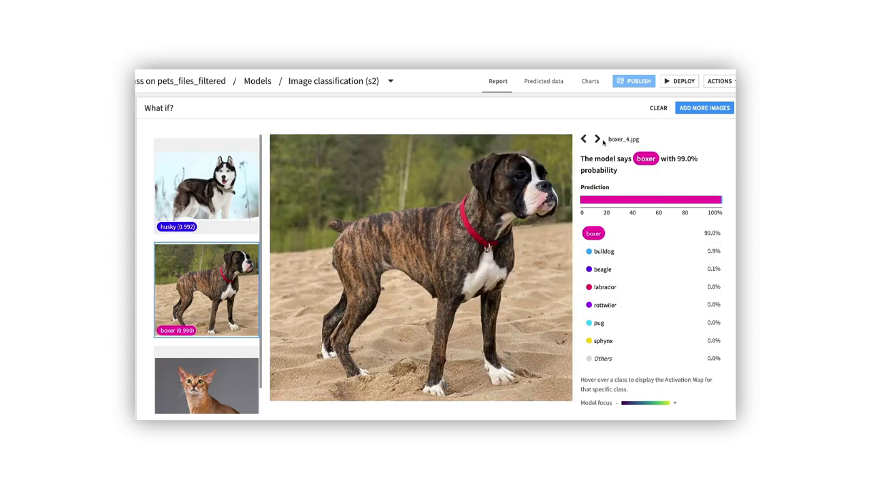
{"action": "left_click", "coordinate": [598, 139]}
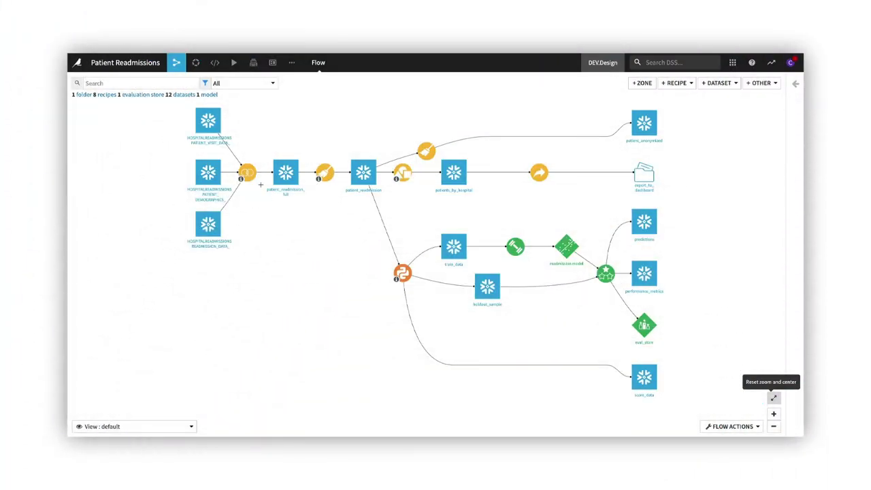
Step: Read the recipe info cards in the Patient Readmissions flow and bring up the Flow Actions menu
{"action": "mouse_move", "coordinate": [249, 181]}
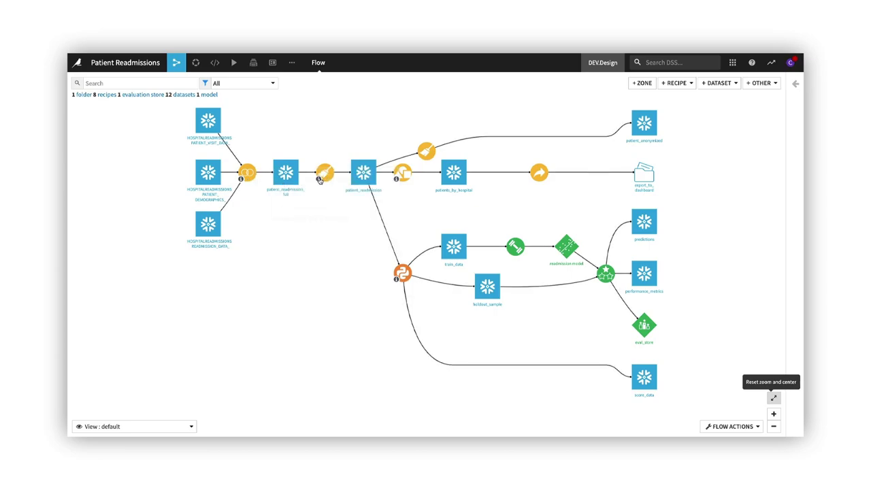
{"action": "mouse_move", "coordinate": [320, 180]}
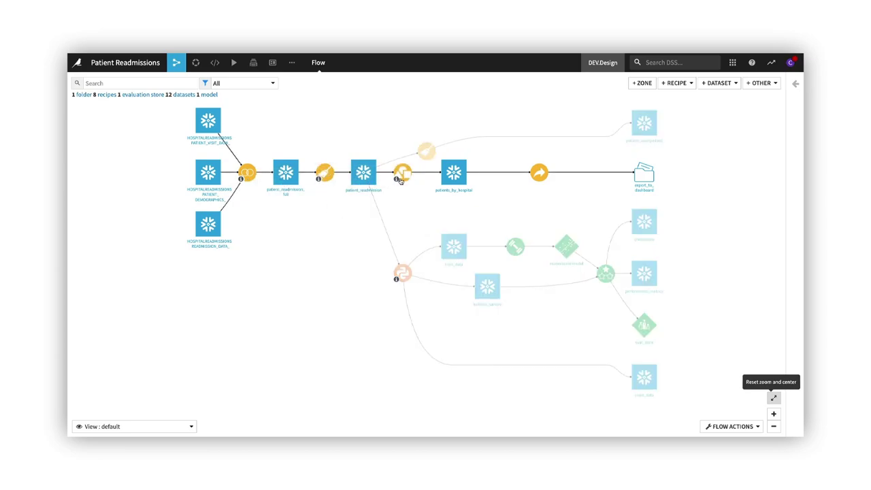
{"action": "mouse_move", "coordinate": [401, 180]}
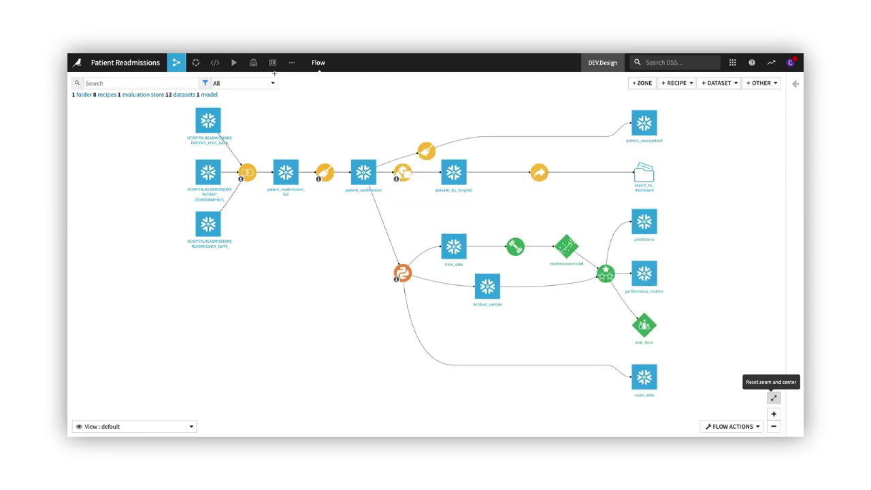
{"action": "mouse_move", "coordinate": [253, 62]}
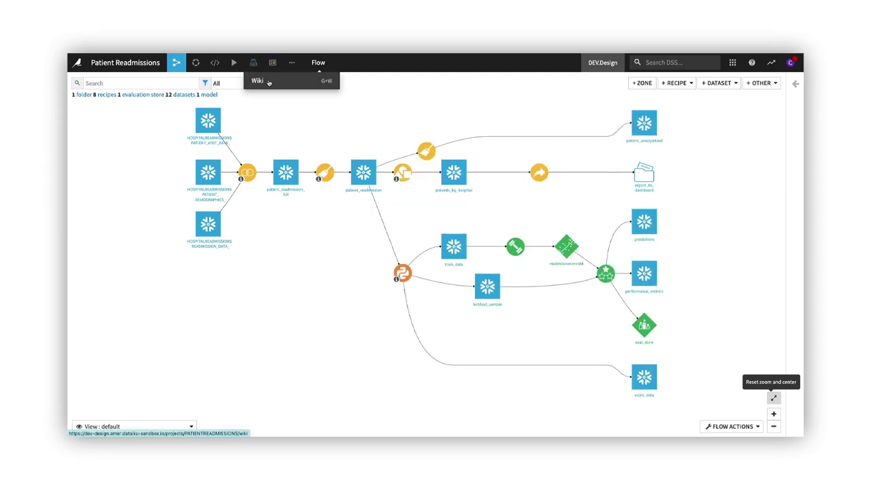
{"action": "left_click", "coordinate": [755, 427]}
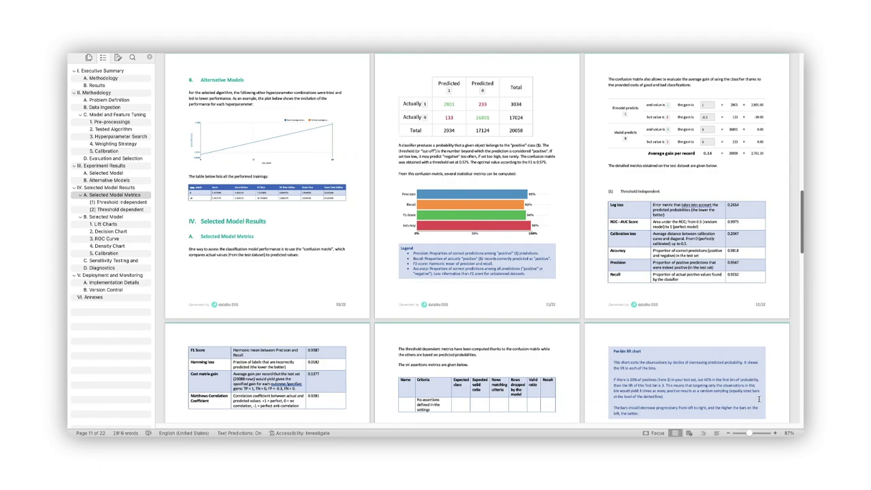
Step: Scroll through the exported documentation and jump to section A. Implementation Details
{"action": "scroll", "coordinate": [759, 399], "scroll_direction": "down", "scroll_amount": 3}
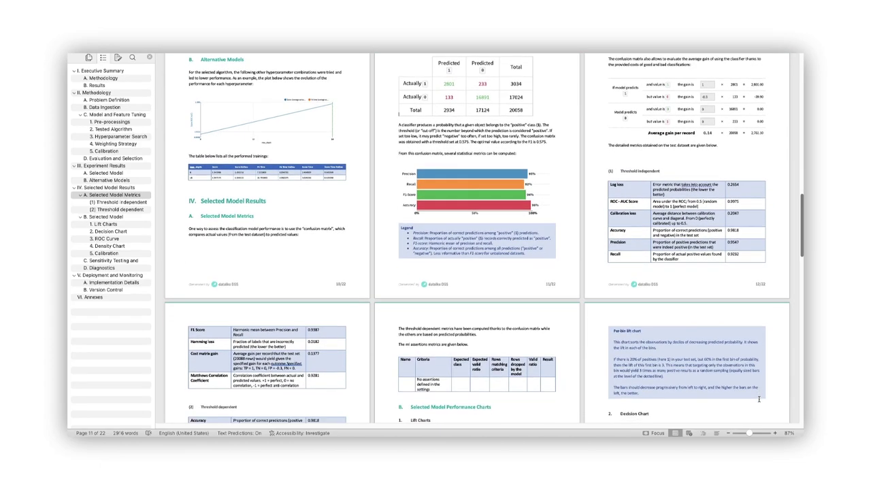
{"action": "scroll", "coordinate": [759, 399], "scroll_direction": "down", "scroll_amount": 3}
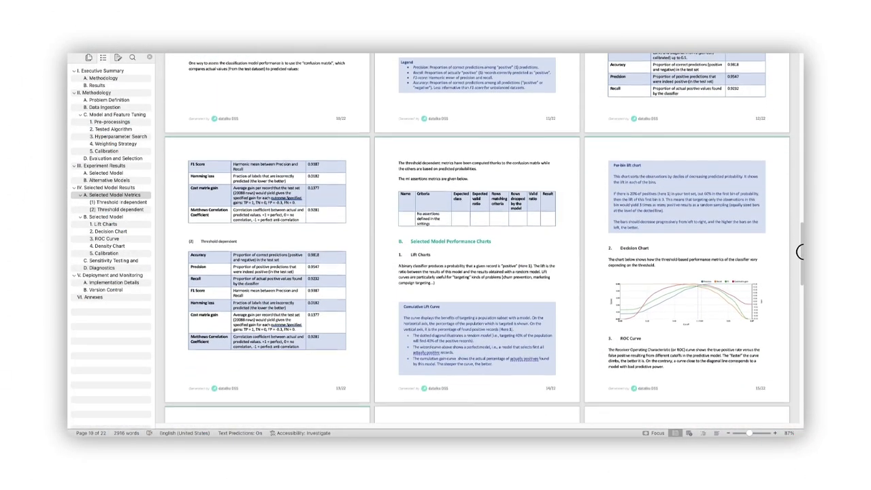
{"action": "left_click_drag", "start_coordinate": [801, 257], "coordinate": [800, 292]}
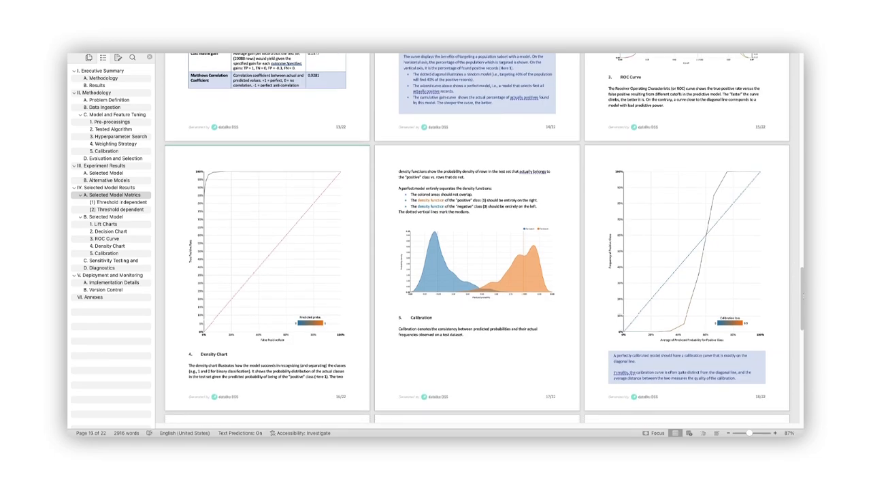
{"action": "left_click", "coordinate": [133, 283]}
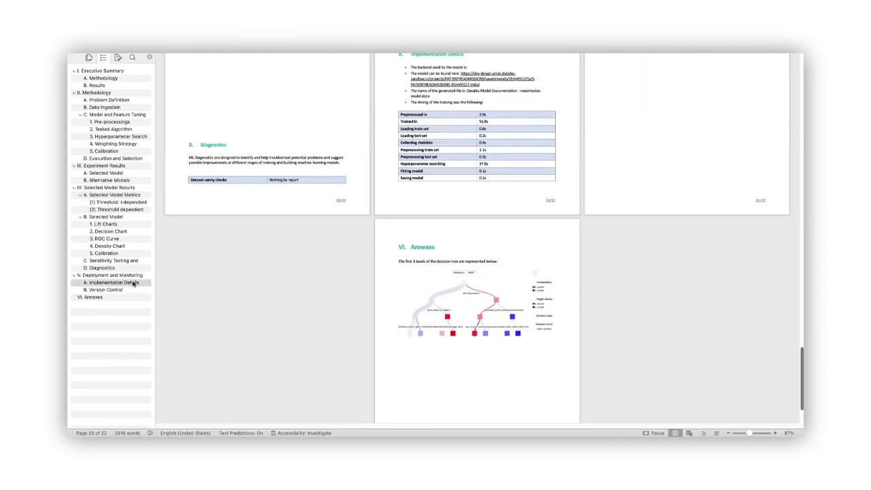